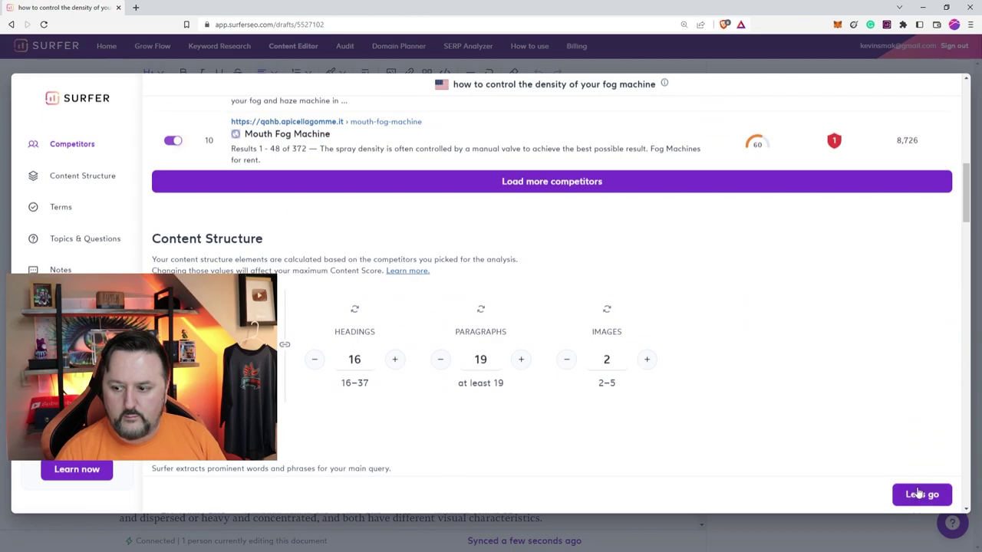
drag(119, 110, 553, 110)
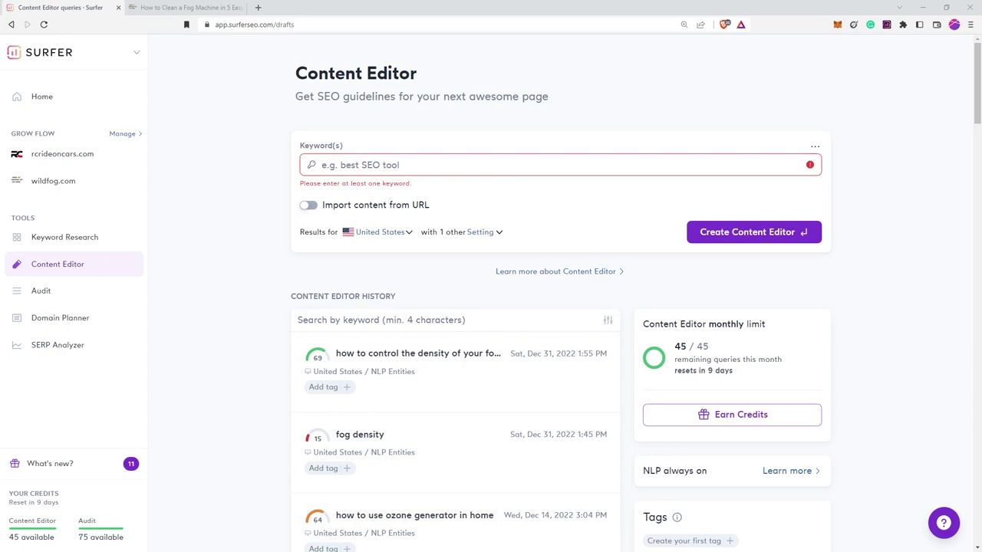
Step: Create a content editor for the keyword "How to Clean a Haze Machine" with United States results
right_click(405, 163)
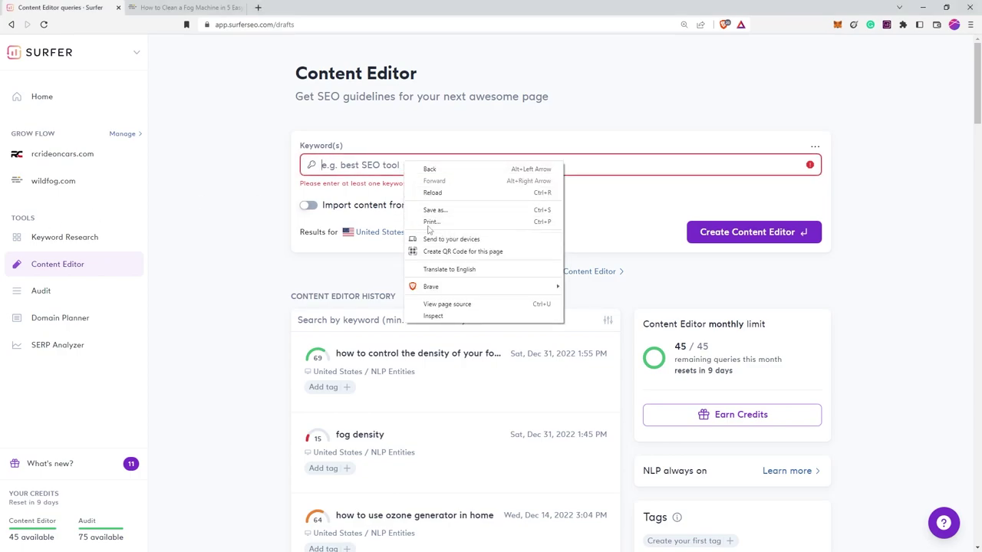
click(357, 165)
text(How to Clean a Fog Machine)
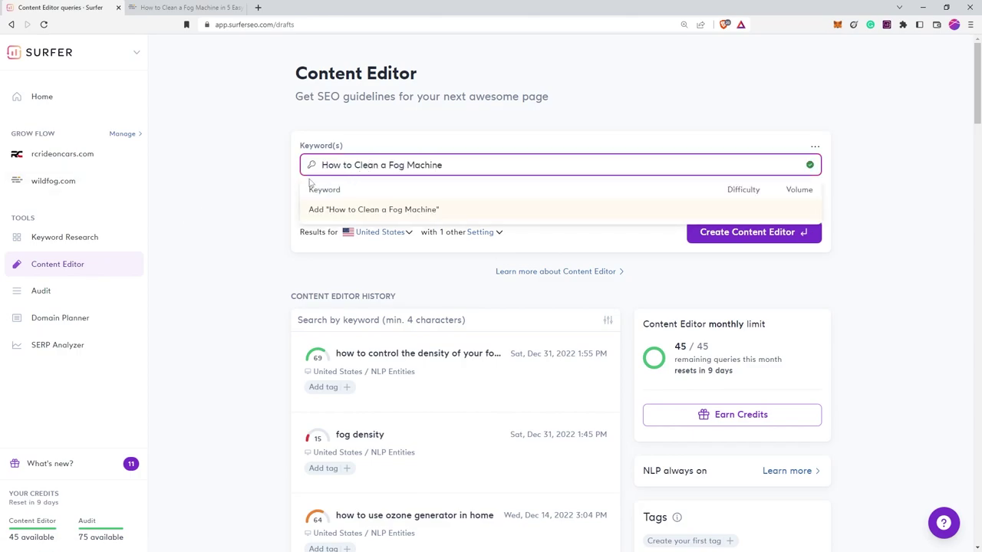
double_click(395, 165)
text(Haze)
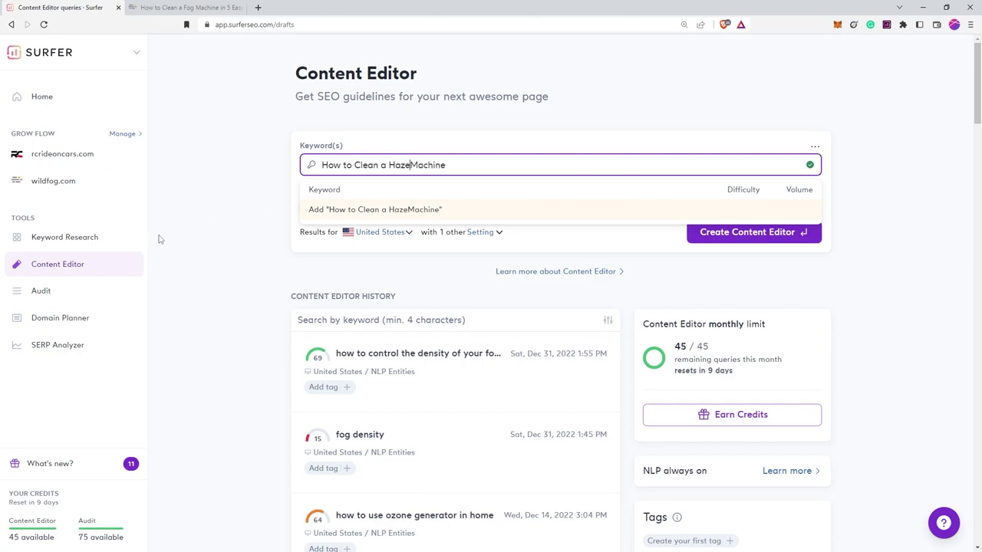
key(Return)
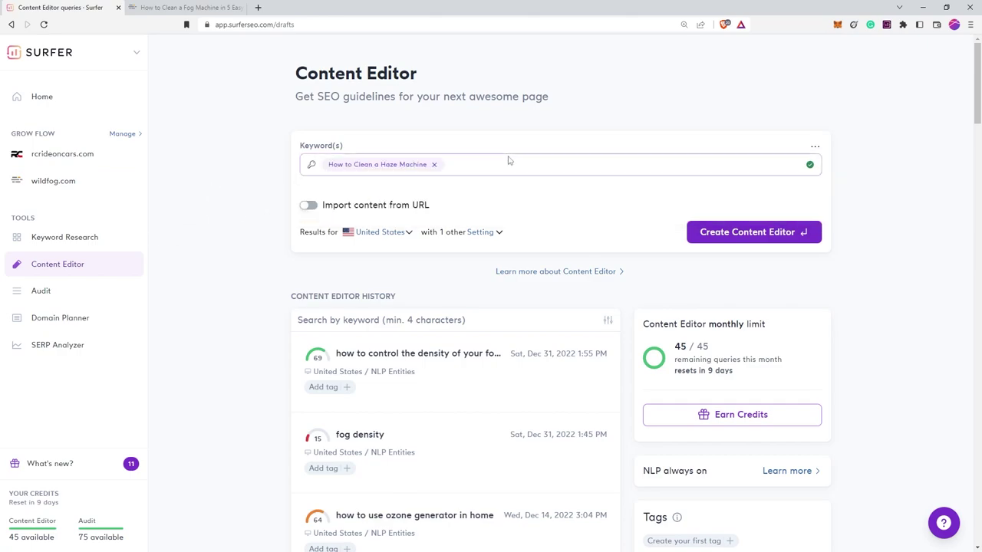
click(748, 232)
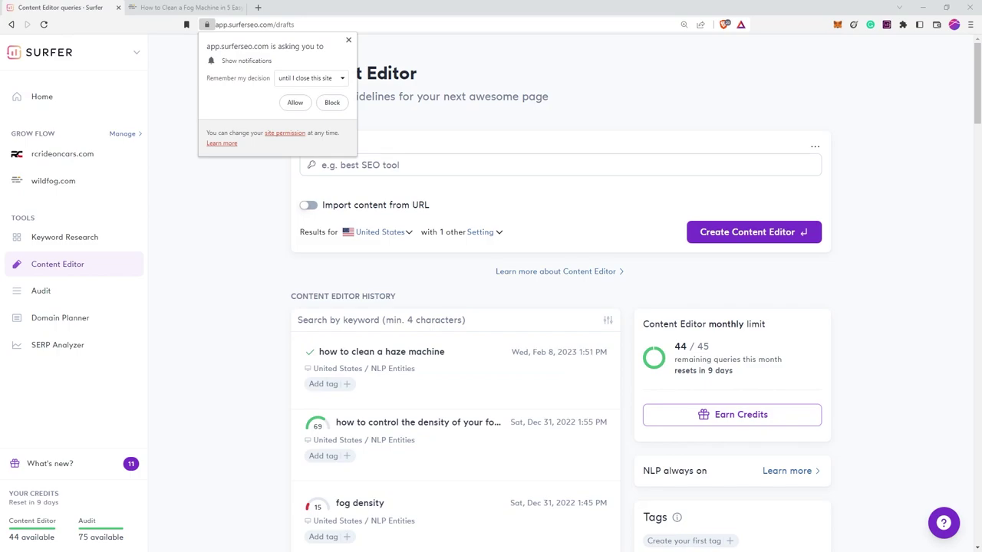
Step: Open the draft for "how to clean a haze machine" and enter the H1 title "How to Clean a Haze Machine"
click(488, 365)
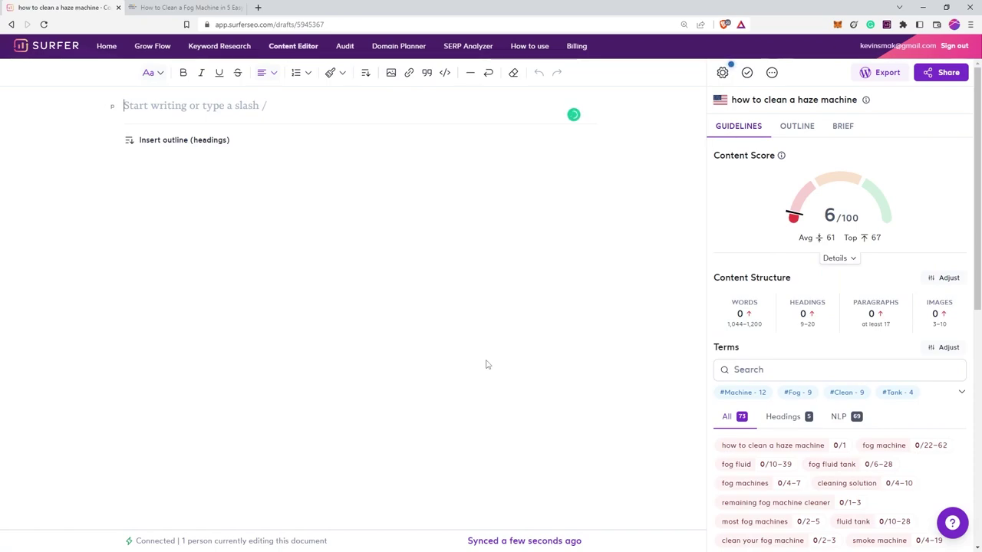
text(How to Clean a Fog Machine)
double_click(271, 113)
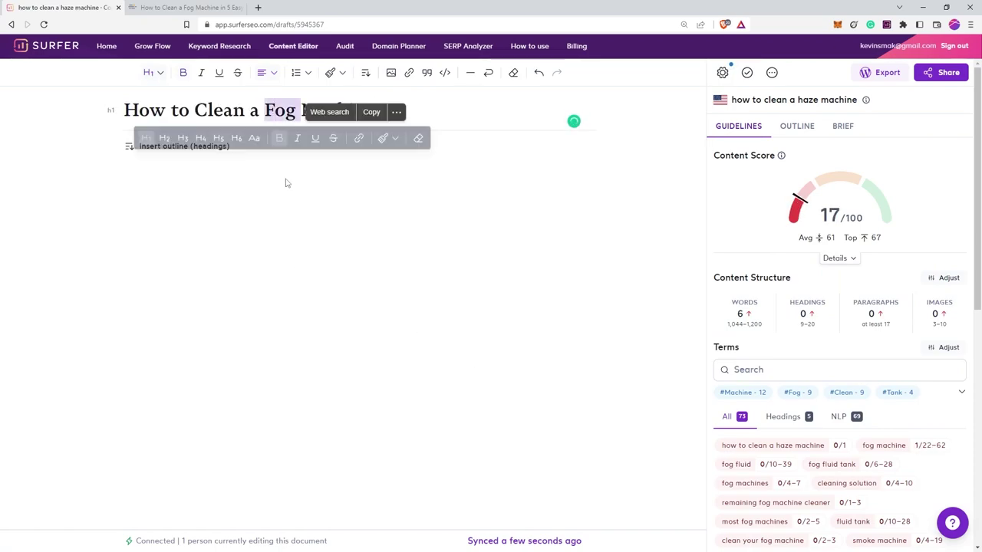
text(Haze)
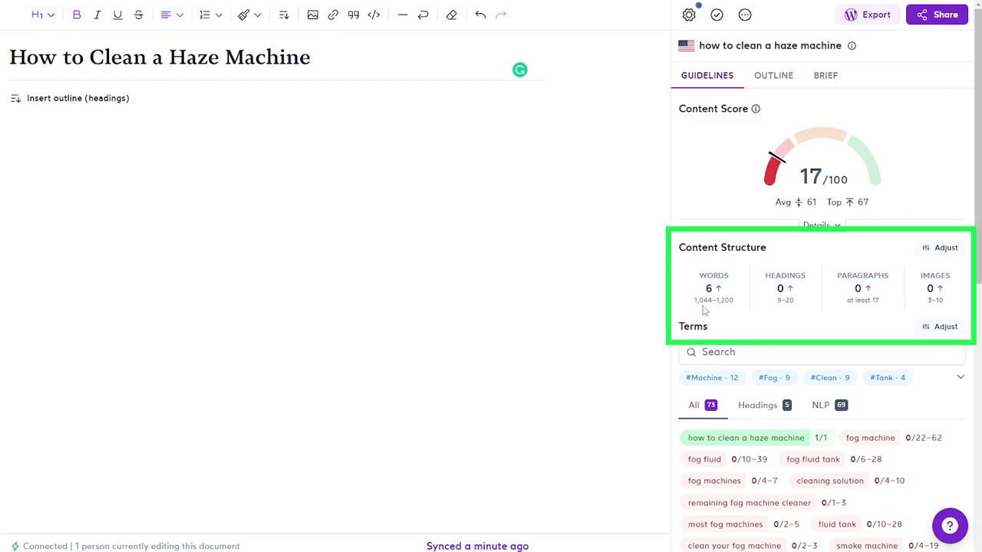
Step: Examine the draft's guidelines, covering the content structure targets, the suggested terms and the content score
mouse_move(719, 312)
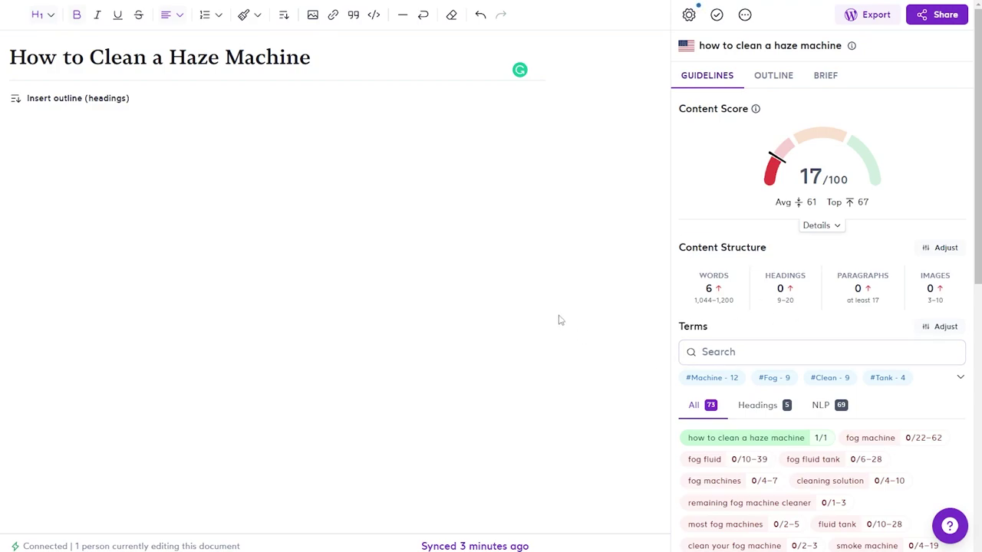
scroll(802, 456, down, 3)
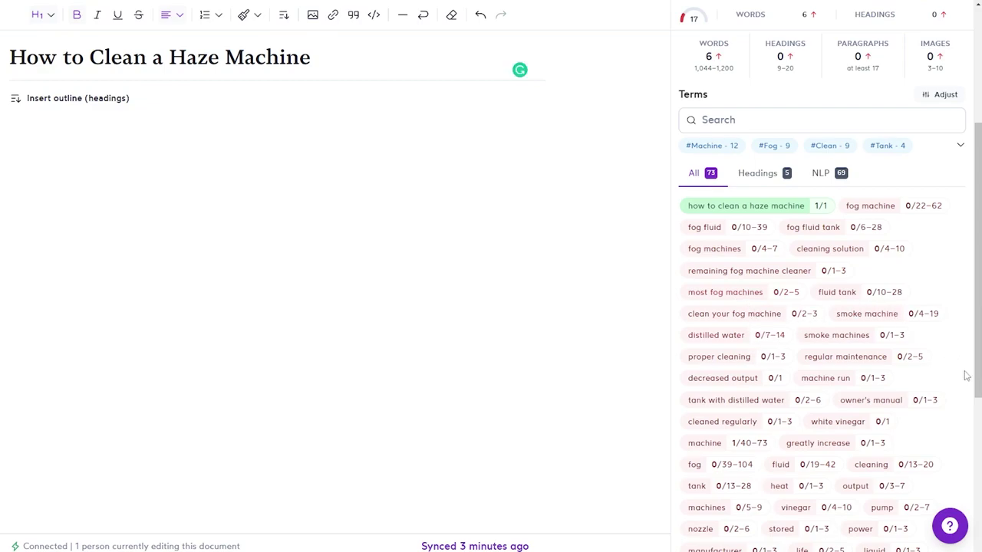
scroll(962, 371, down, 1)
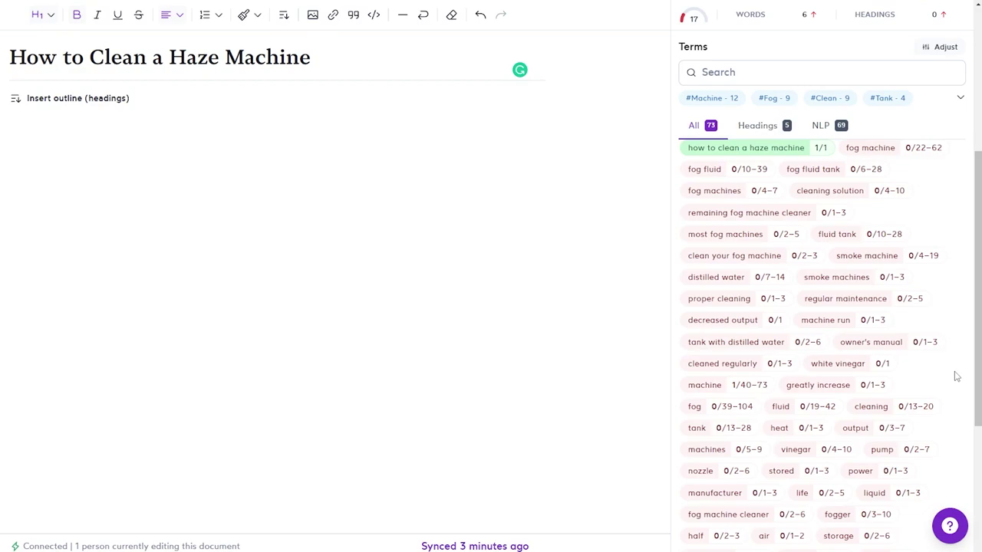
scroll(956, 376, down, 2)
scroll(947, 392, up, 5)
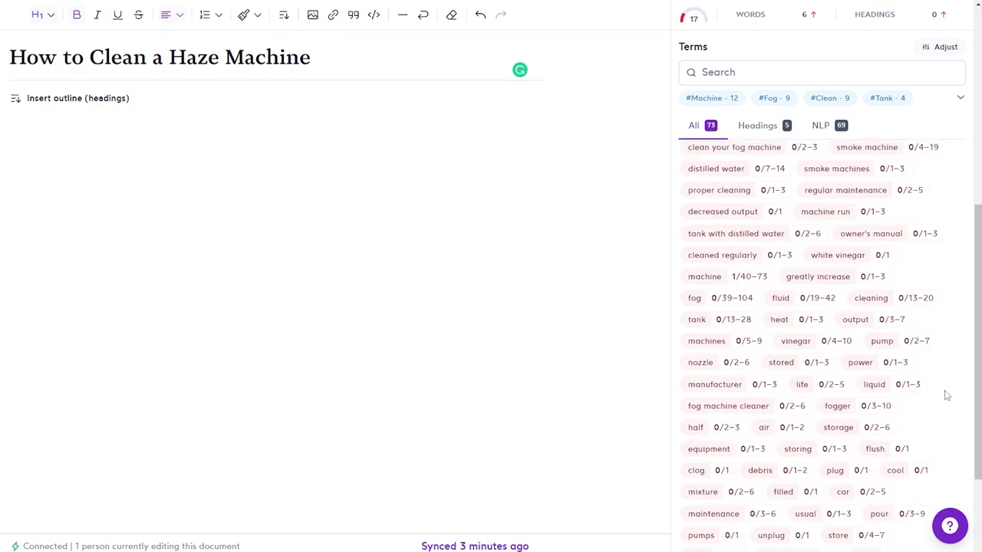
scroll(946, 395, down, 3)
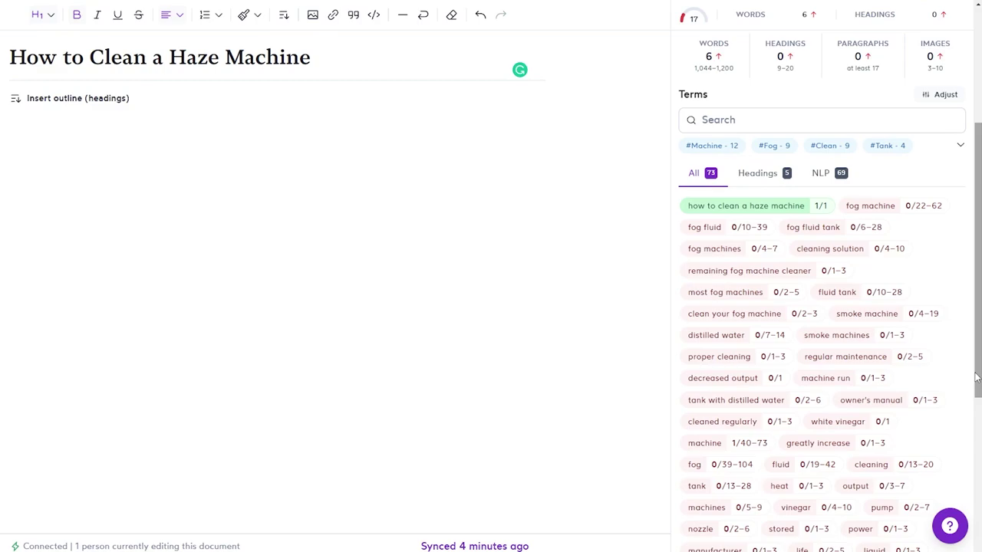
scroll(839, 131, up, 3)
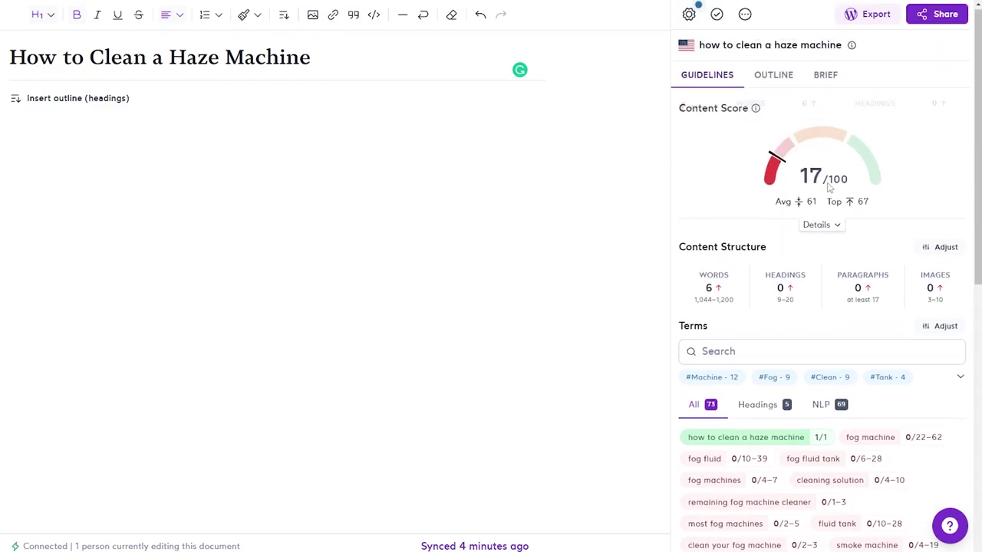
Step: Open the draft's competitor settings and review which organic competitors are enabled, down to the wildfog.com article
click(689, 15)
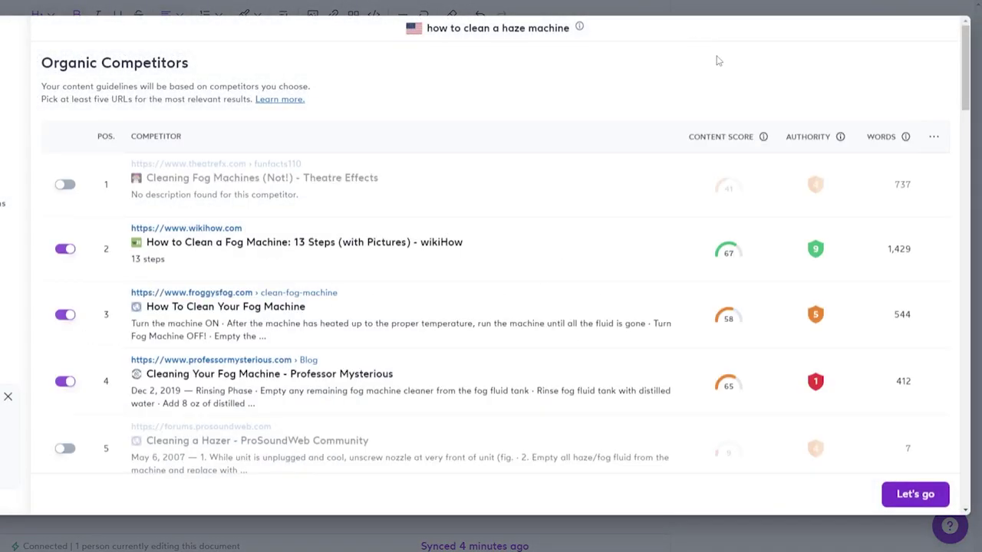
scroll(598, 226, down, 6)
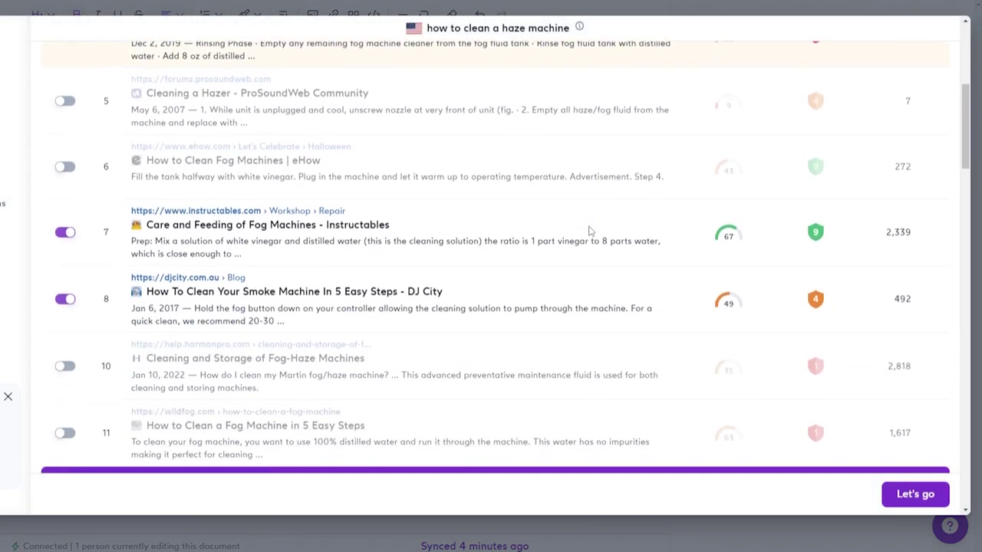
scroll(589, 230, up, 2)
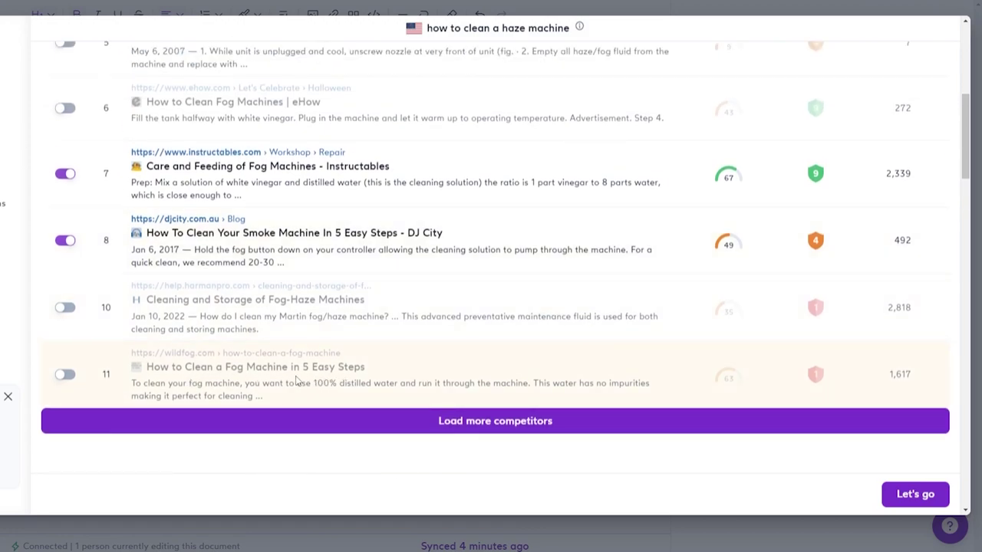
scroll(541, 396, up, 1)
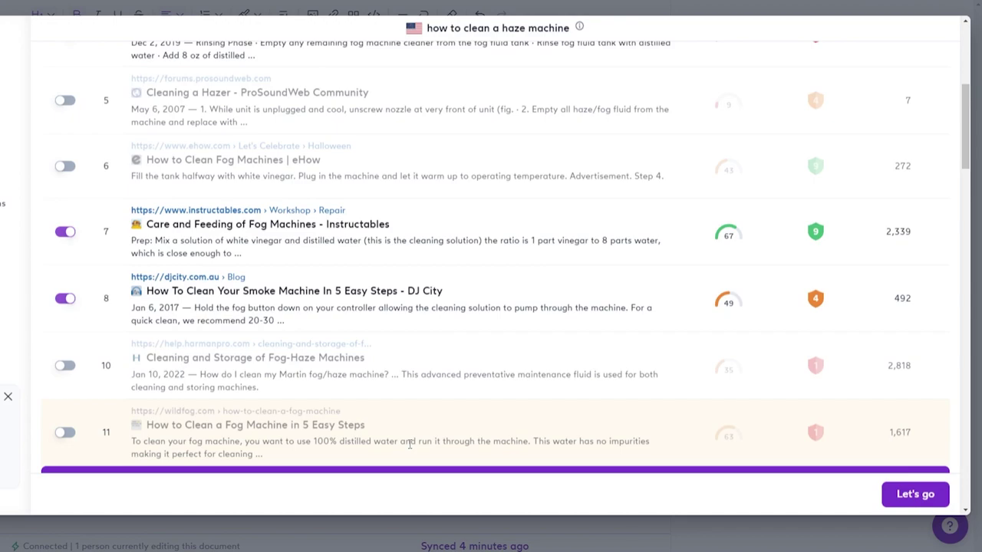
scroll(441, 386, up, 4)
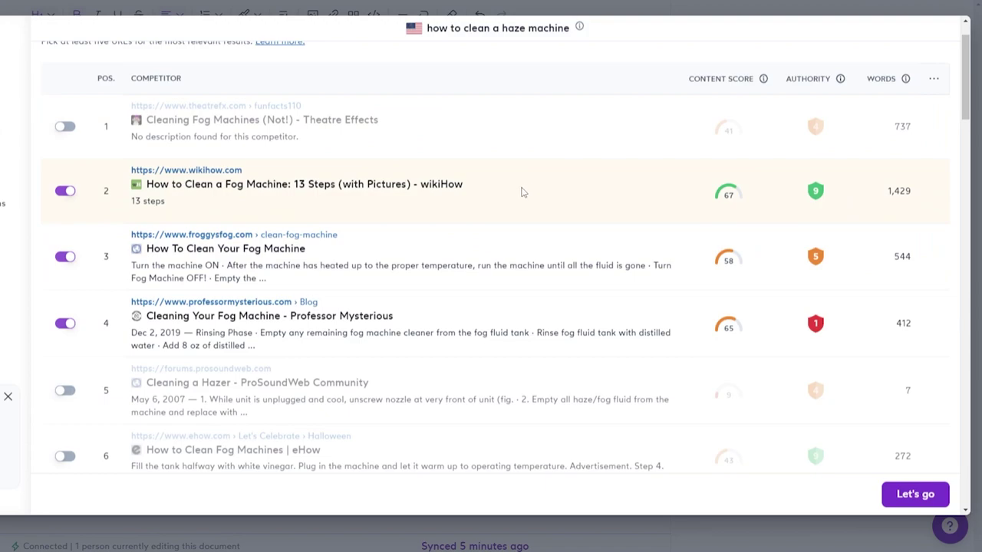
Step: Compare the content scores, authority and word counts of the listed competitors, including the wikiHow article
scroll(565, 195, down, 2)
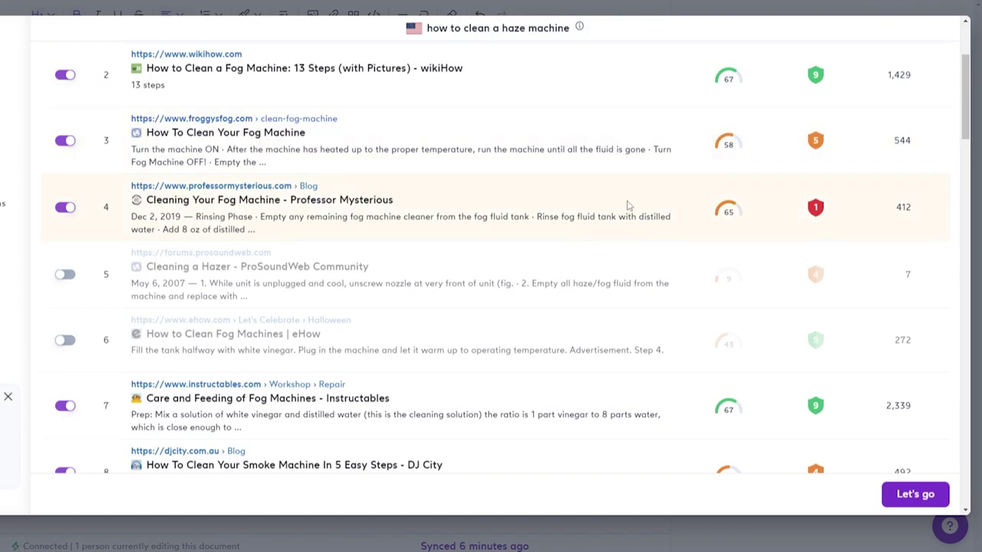
scroll(621, 222, down, 3)
scroll(621, 184, up, 3)
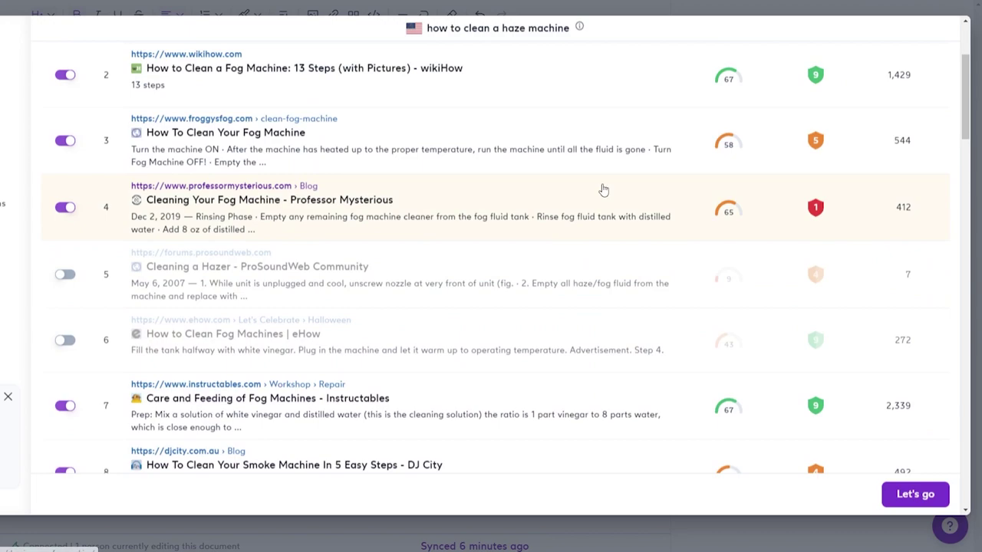
scroll(603, 188, down, 5)
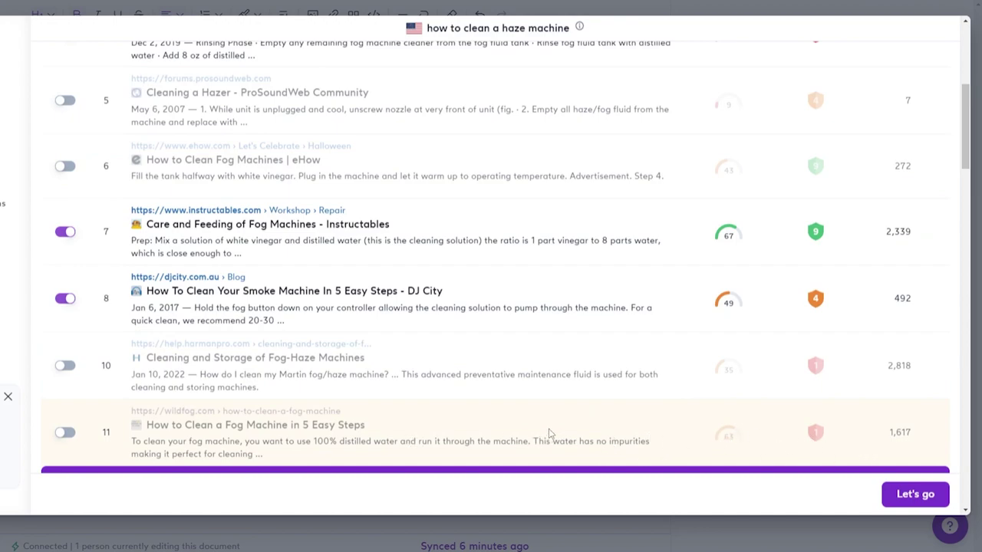
scroll(579, 437, up, 5)
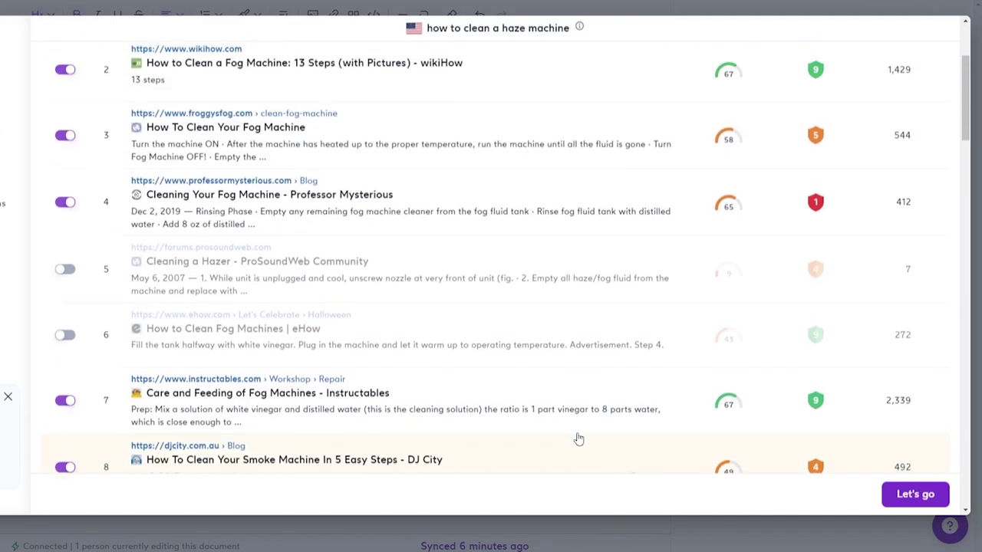
scroll(537, 265, down, 2)
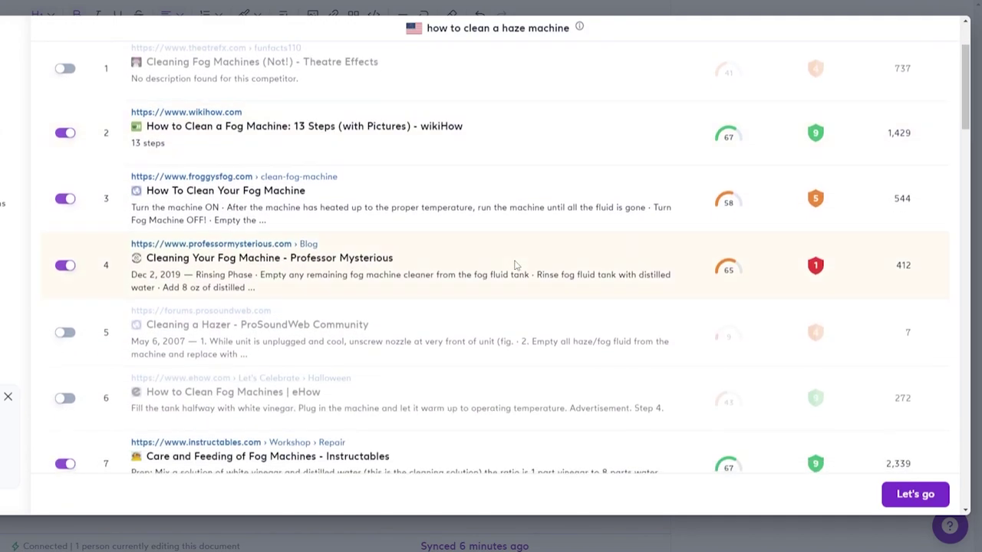
drag(916, 135, 886, 134)
click(887, 134)
scroll(555, 149, down, 1)
scroll(552, 150, down, 2)
scroll(552, 153, up, 3)
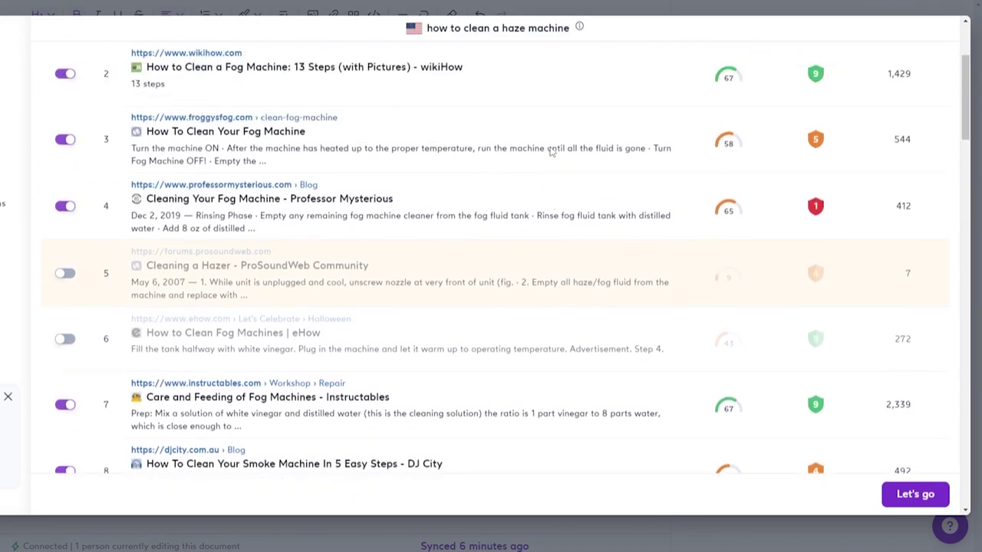
Step: Open the wikiHow competitor article in a separate tab and read through its cleaning steps as far as Part 2, "Cleaning the Other Parts"
right_click(215, 116)
click(232, 120)
key(ctrl+Tab)
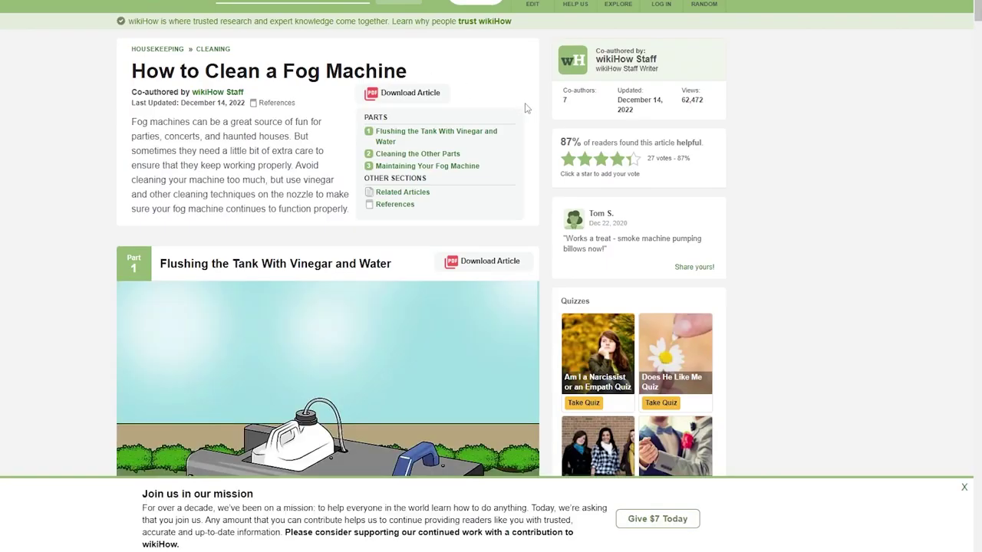
scroll(52, 183, down, 2)
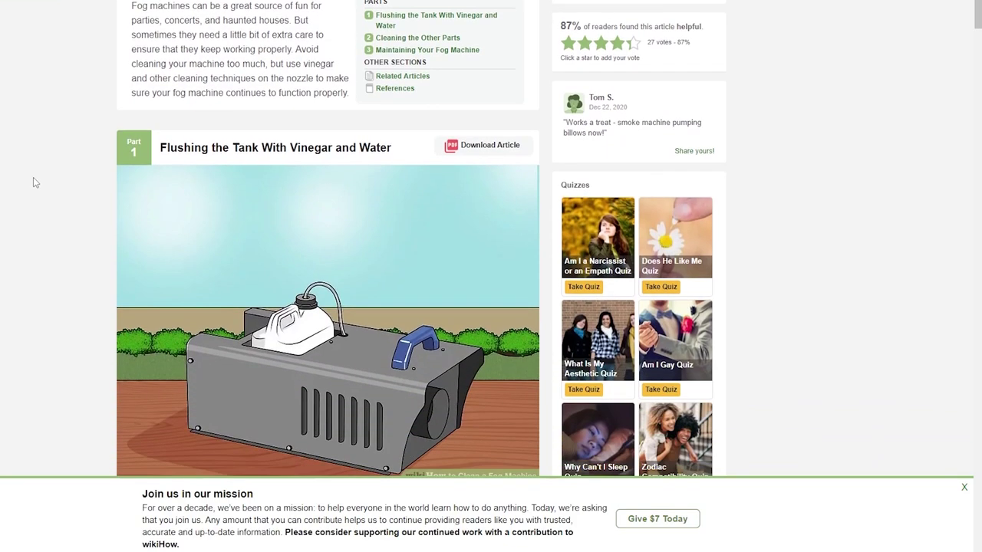
scroll(92, 195, down, 2)
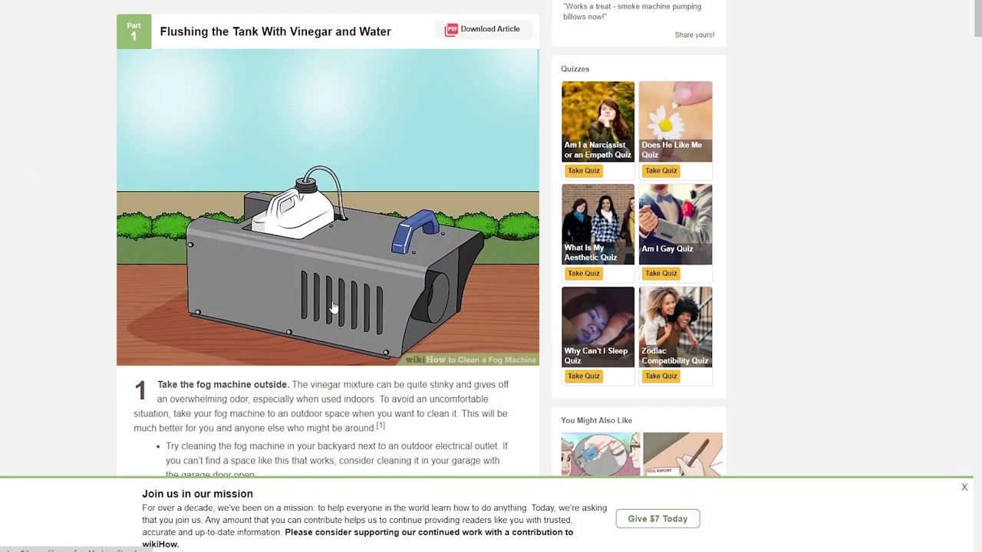
scroll(153, 224, down, 5)
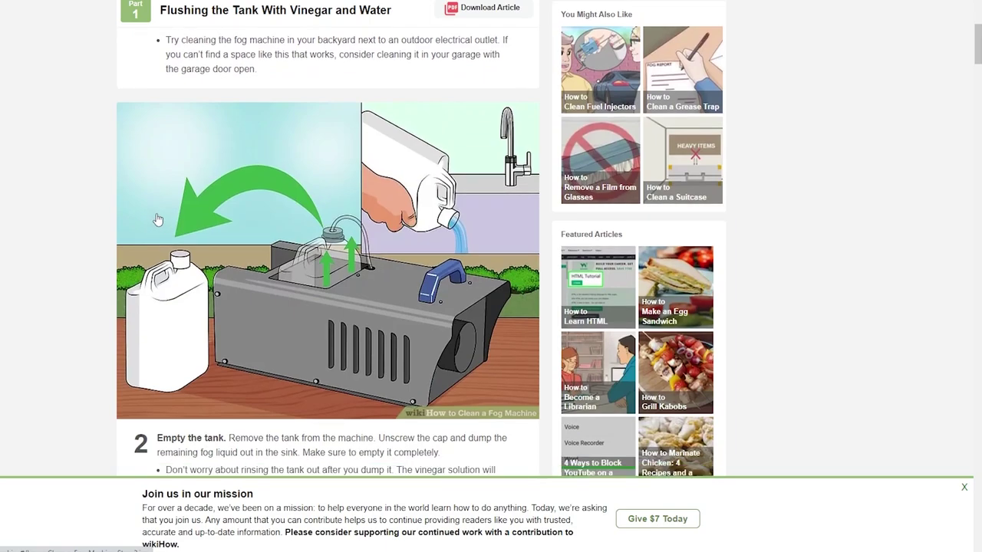
scroll(157, 220, down, 6)
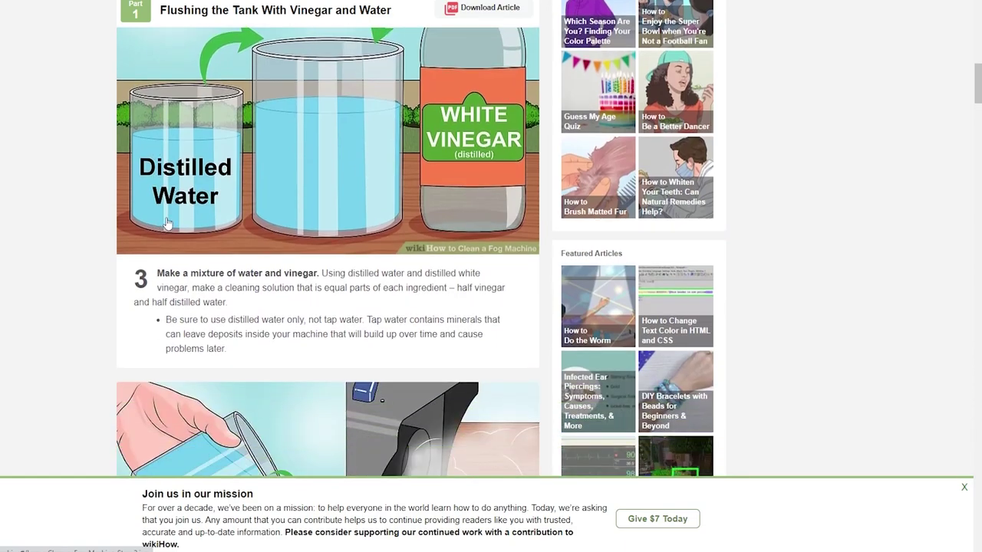
scroll(95, 272, down, 5)
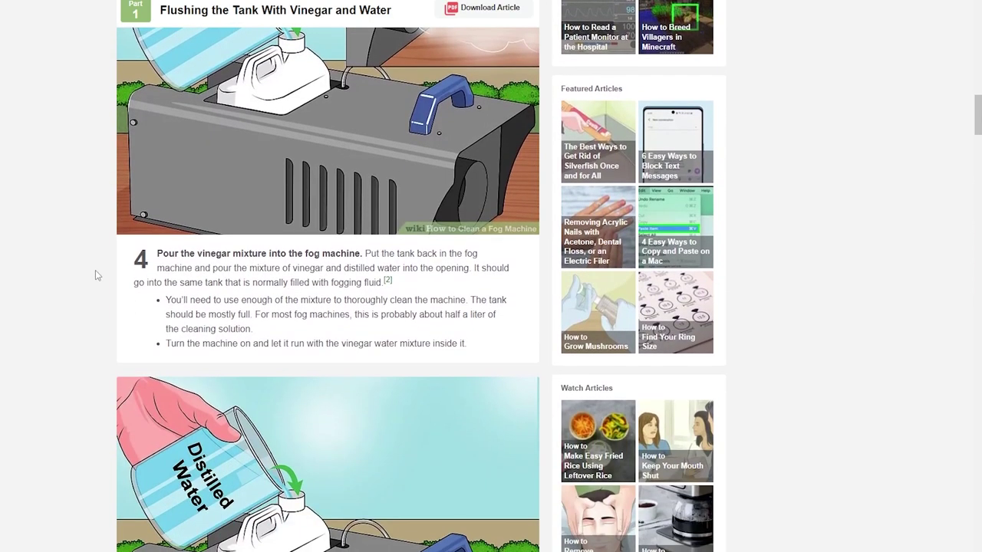
scroll(96, 270, down, 4)
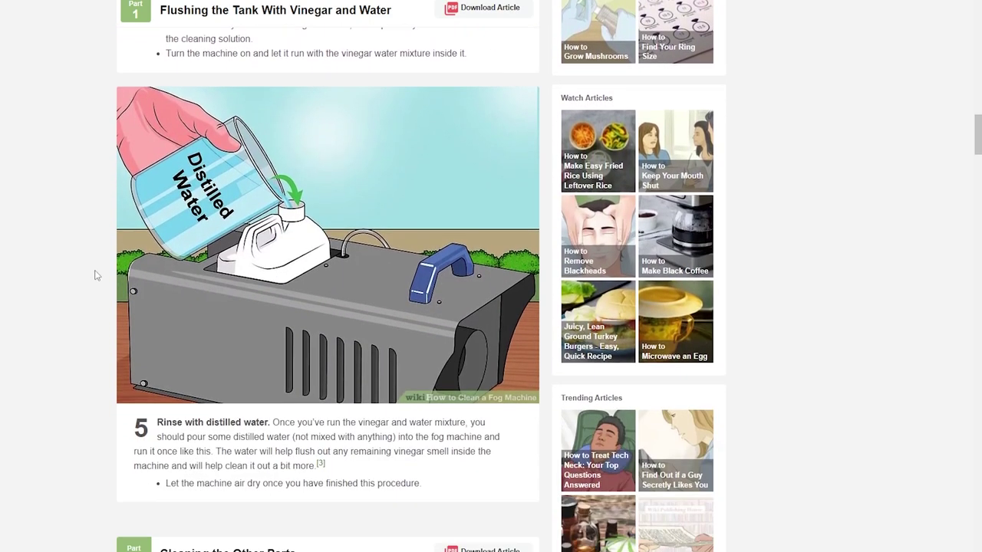
scroll(95, 276, down, 1)
scroll(95, 276, down, 6)
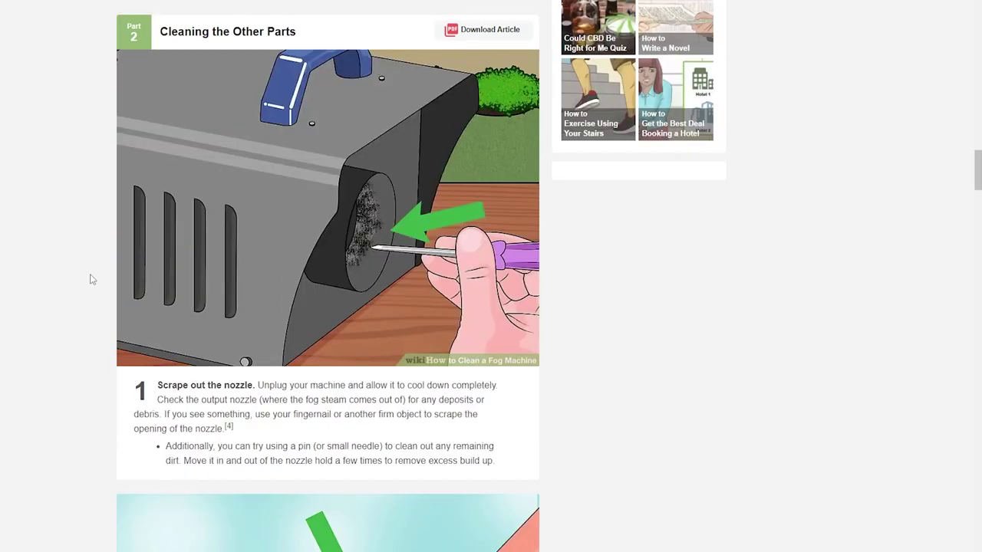
scroll(92, 280, down, 2)
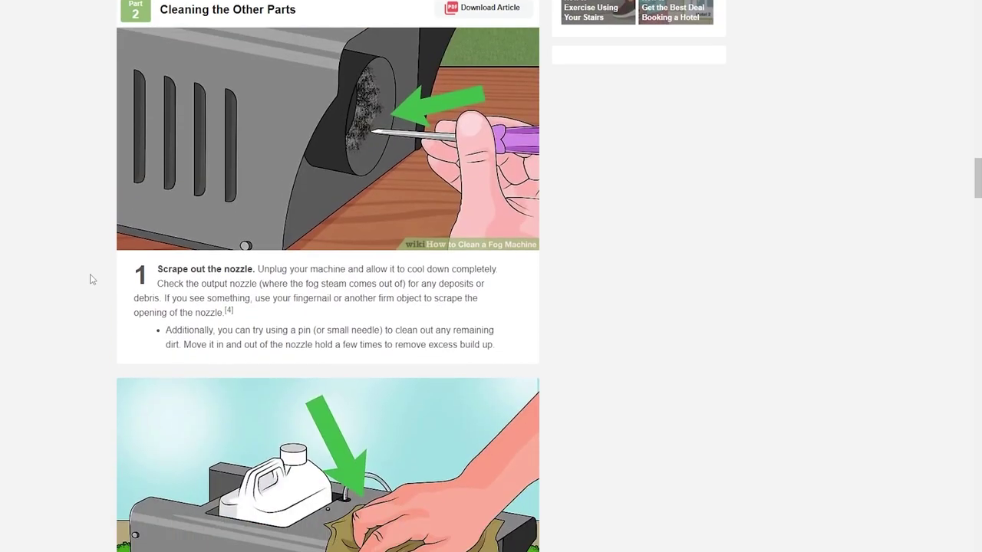
Step: Read the remaining wikiHow steps on scraping the nozzle, wiping down the exterior and testing the fogger fluid
scroll(66, 278, down, 1)
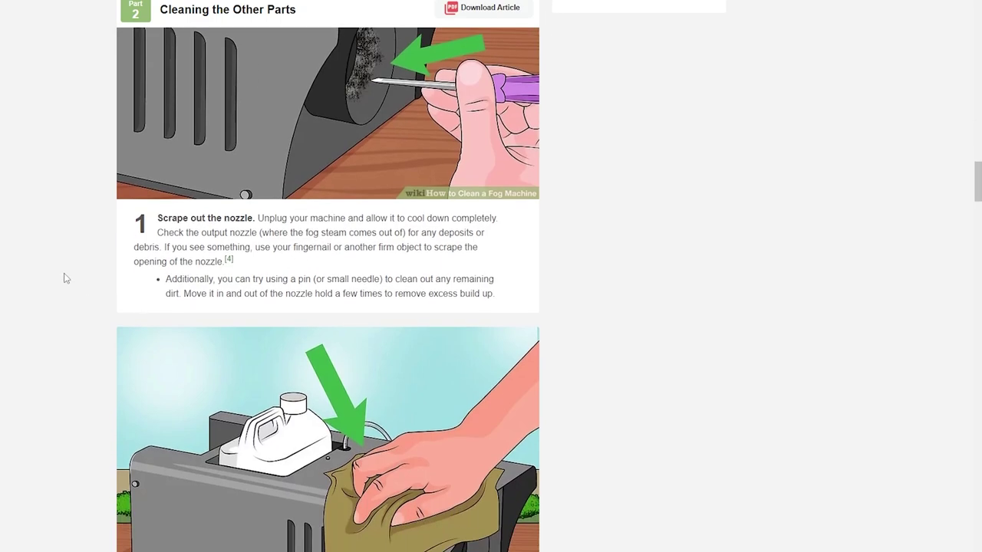
scroll(65, 277, down, 5)
scroll(67, 276, up, 1)
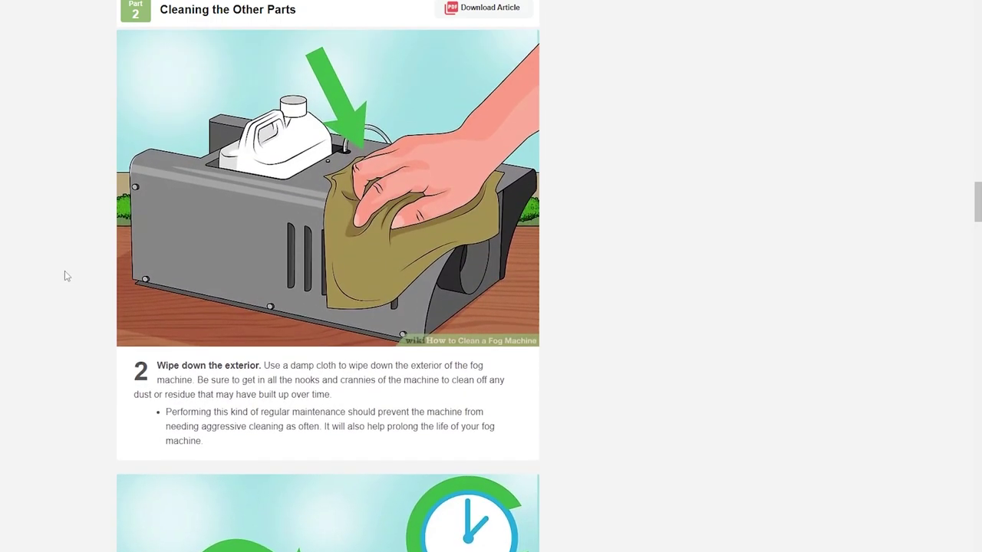
scroll(66, 276, down, 6)
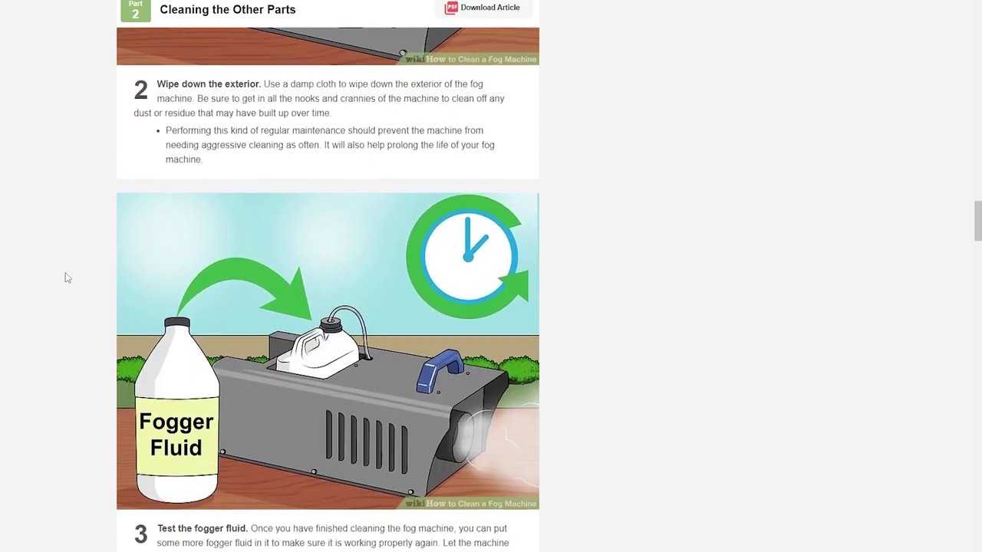
scroll(66, 276, down, 3)
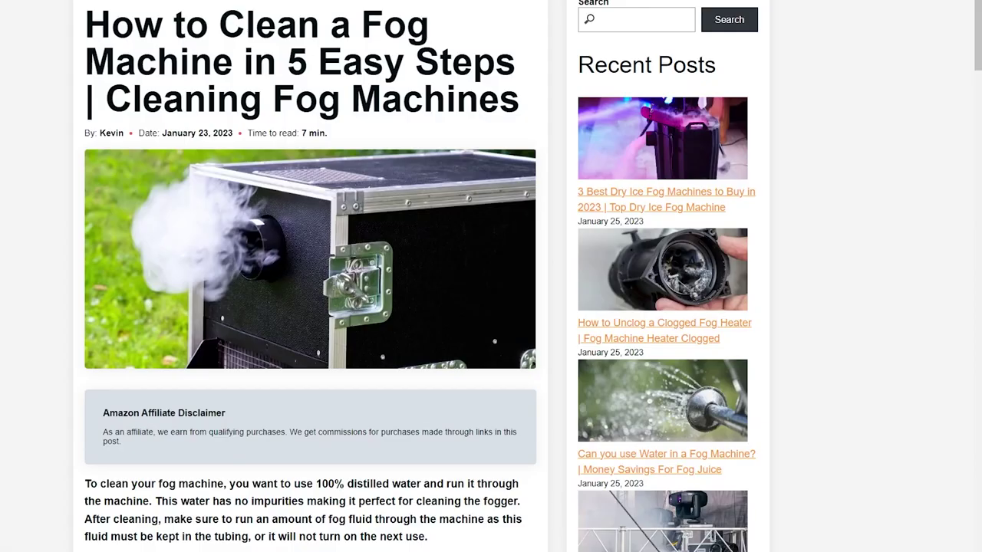
Step: Read through the competitor article "How to Clean a Fog Machine in 5 Easy Steps", from its introduction to its numbered steps
scroll(69, 154, down, 1)
scroll(61, 153, down, 1)
scroll(63, 154, down, 8)
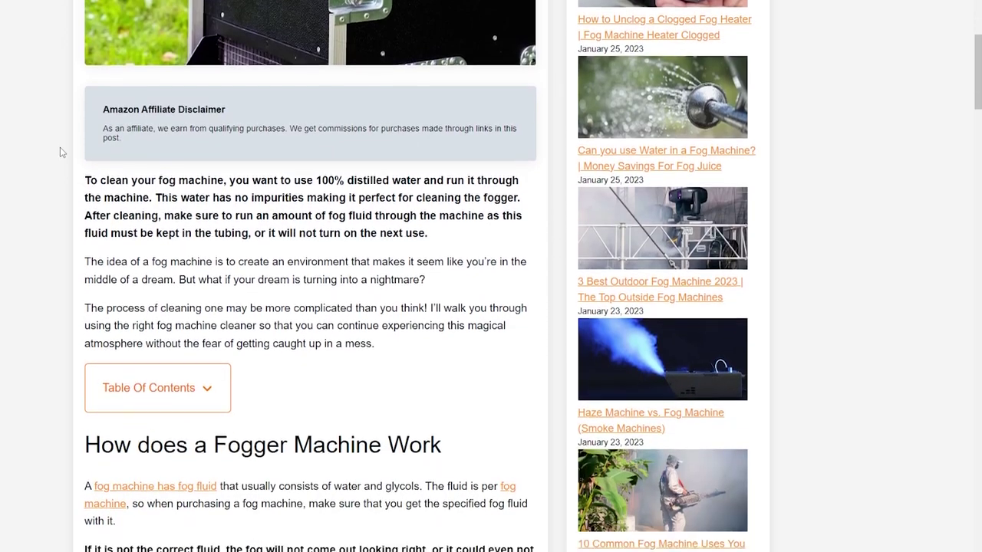
scroll(39, 149, down, 6)
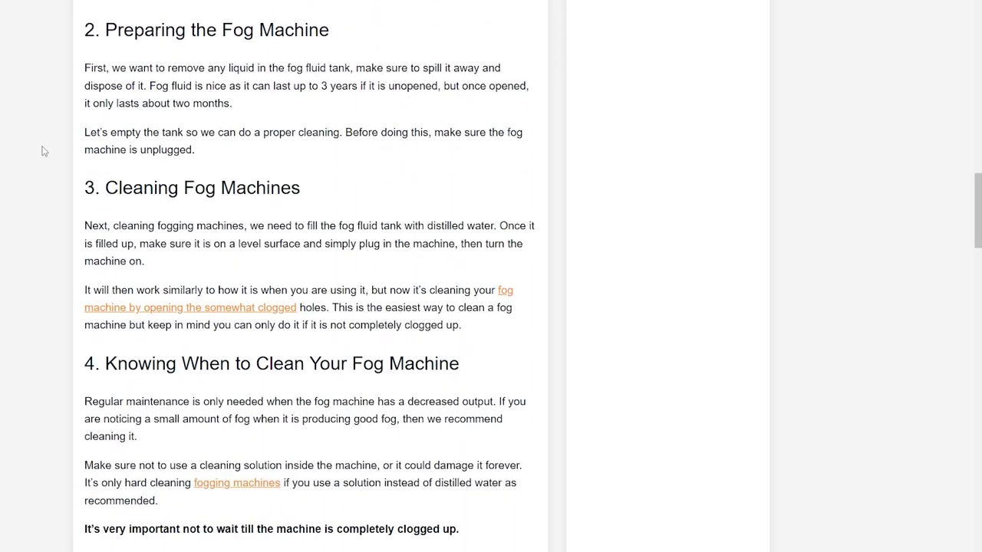
scroll(40, 149, up, 2)
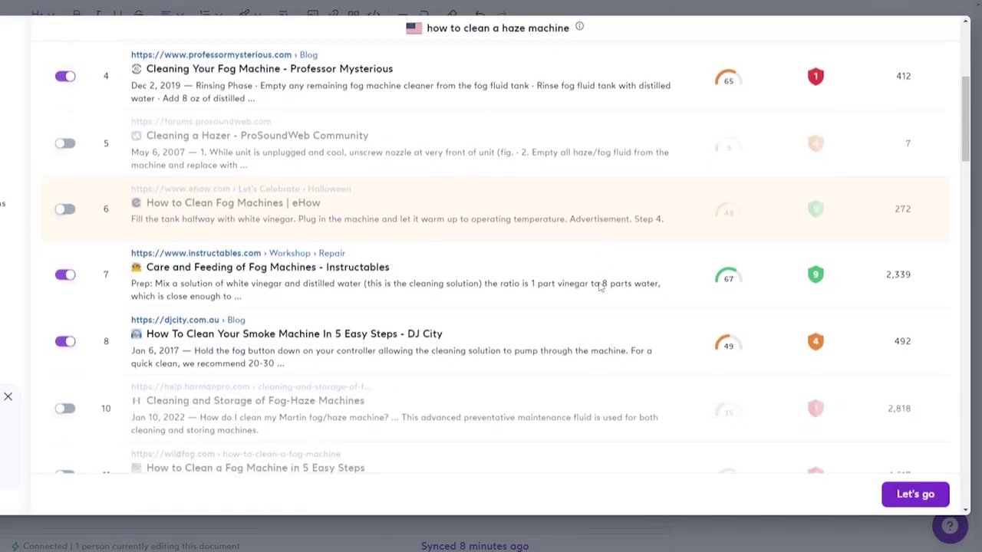
Step: Review the content structure targets and suggested terms in the draft's settings, and exclude the term "car"
scroll(599, 286, down, 6)
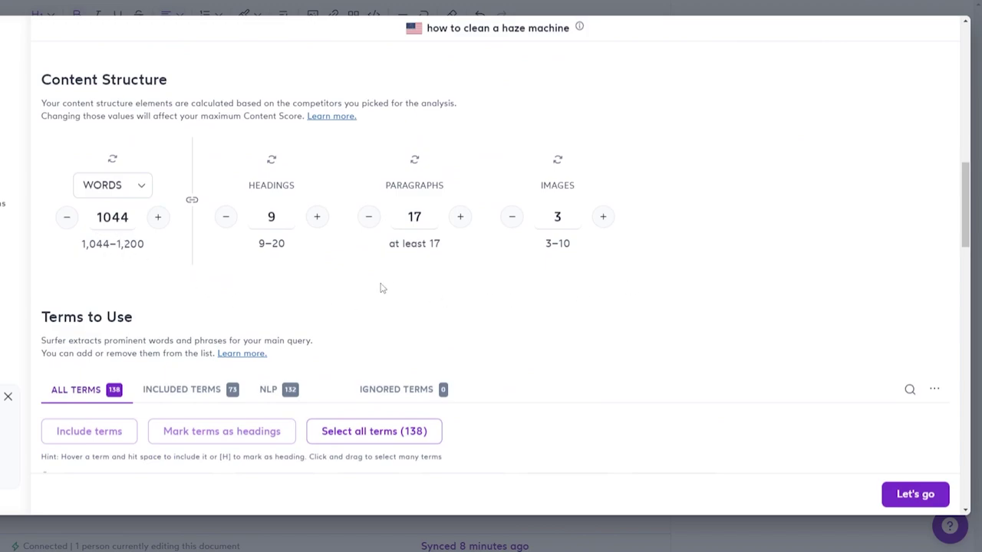
scroll(571, 306, down, 3)
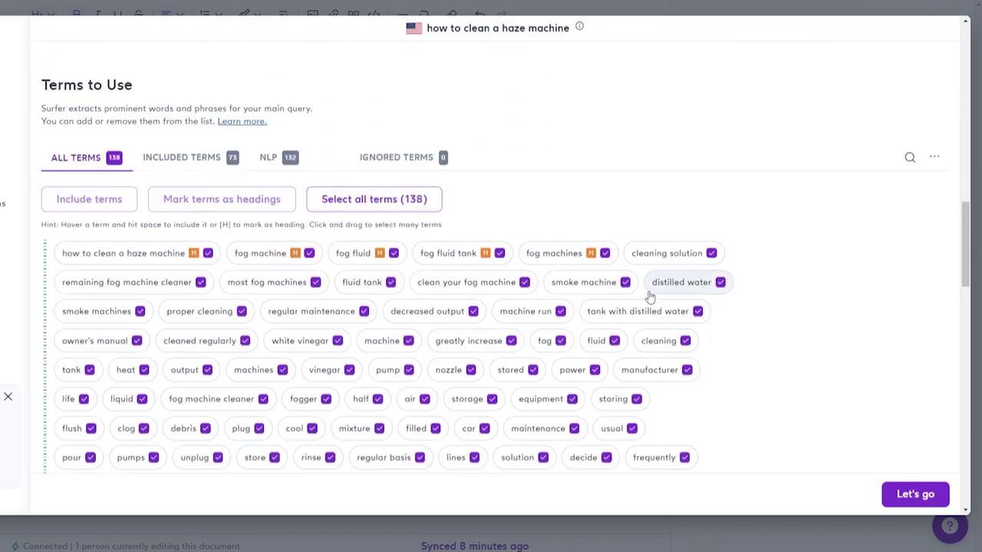
scroll(778, 200, down, 2)
scroll(790, 204, up, 3)
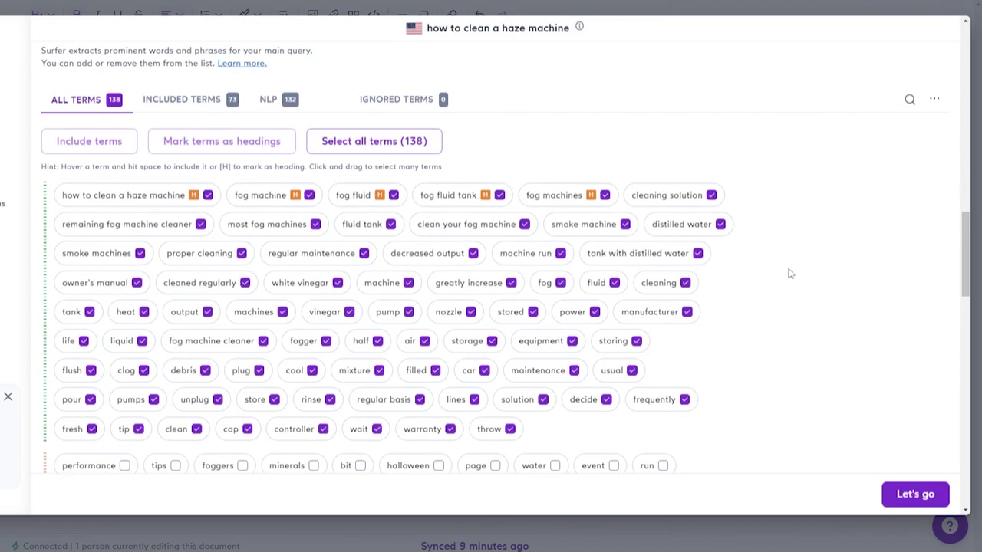
scroll(780, 277, down, 2)
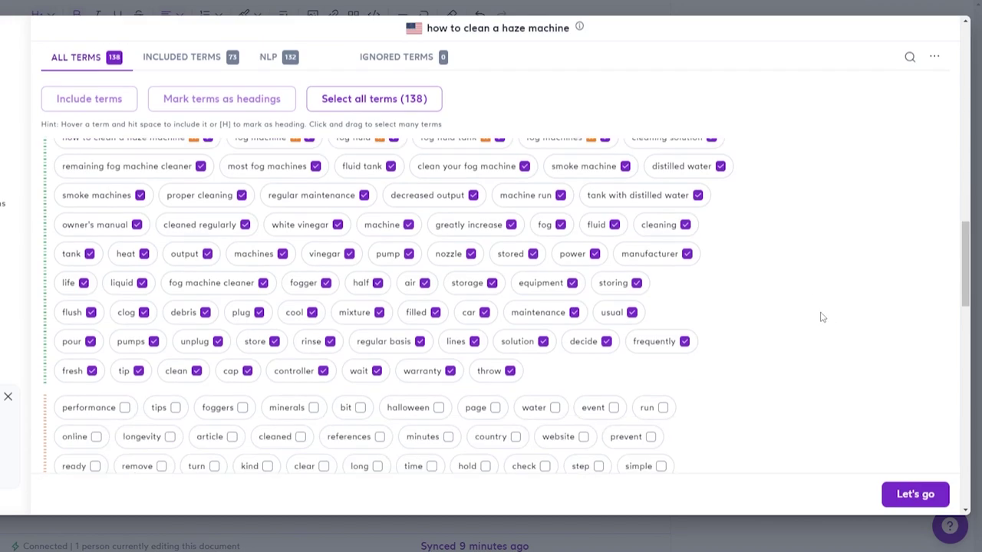
scroll(771, 312, down, 2)
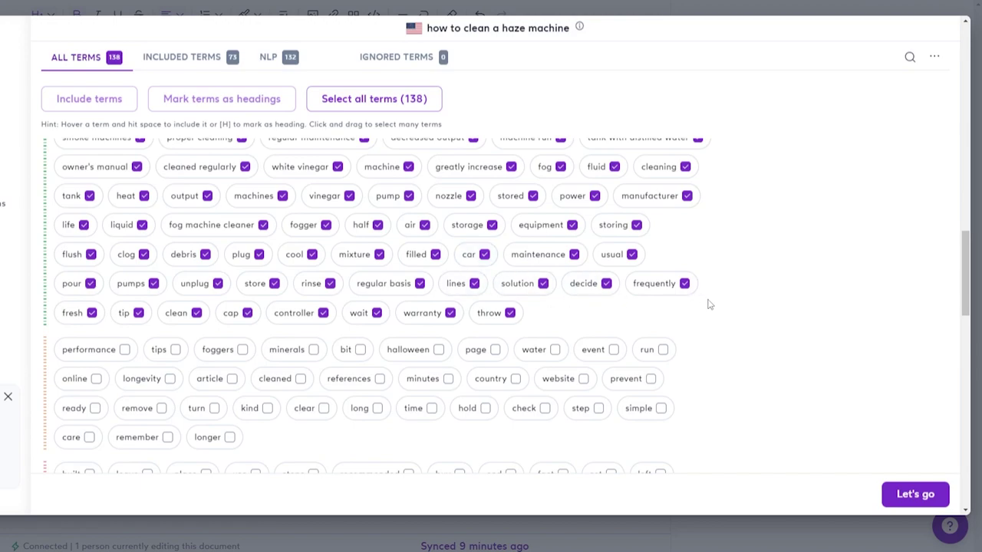
click(472, 253)
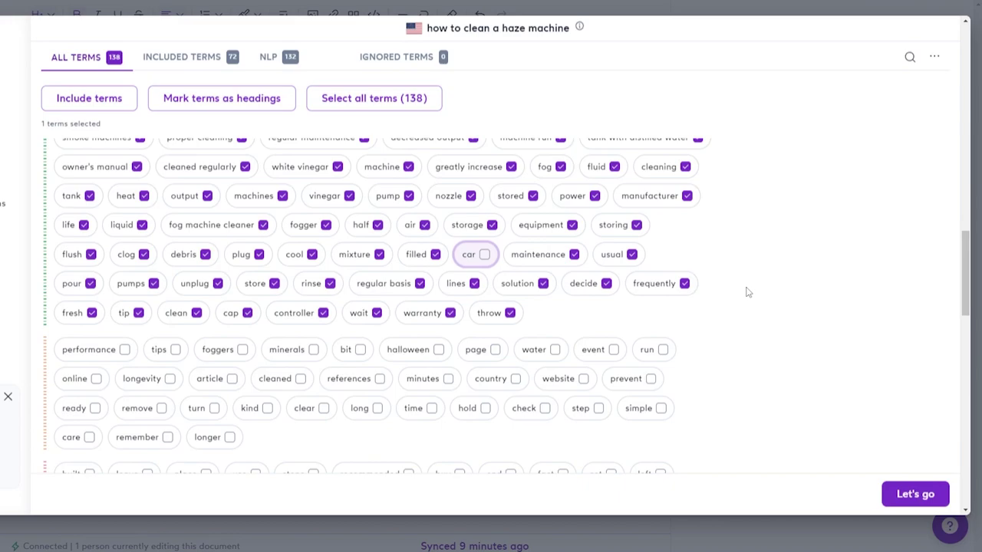
Step: Include the competitor topic "How to Clean a Fog Machine" in the draft's topics and questions
scroll(748, 291, up, 1)
scroll(741, 291, down, 5)
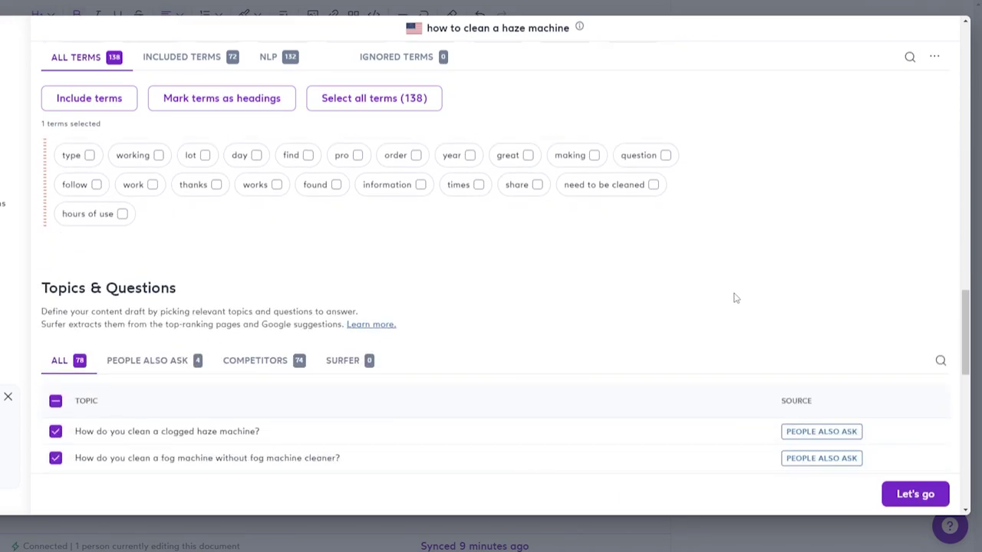
scroll(733, 297, down, 3)
scroll(549, 307, down, 1)
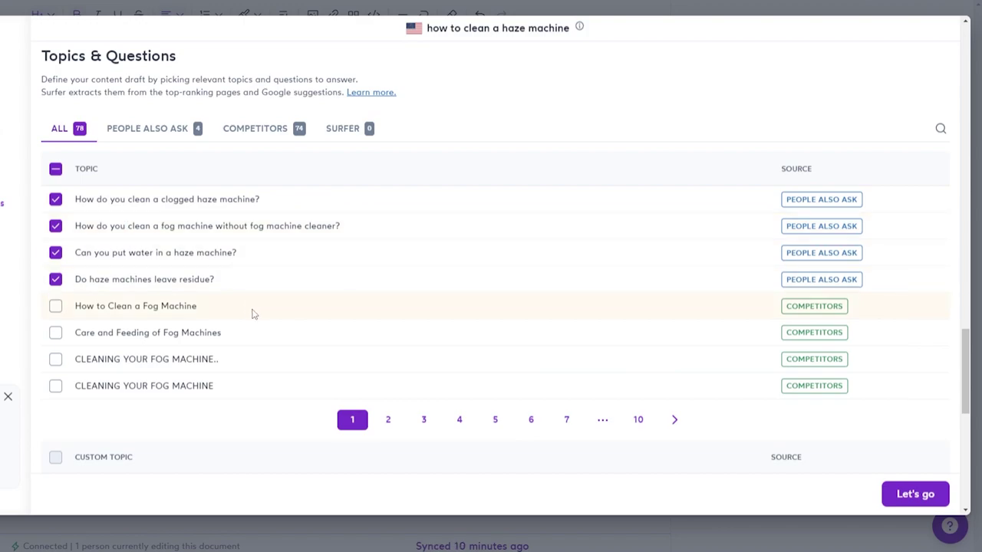
scroll(221, 351, down, 1)
scroll(220, 347, down, 5)
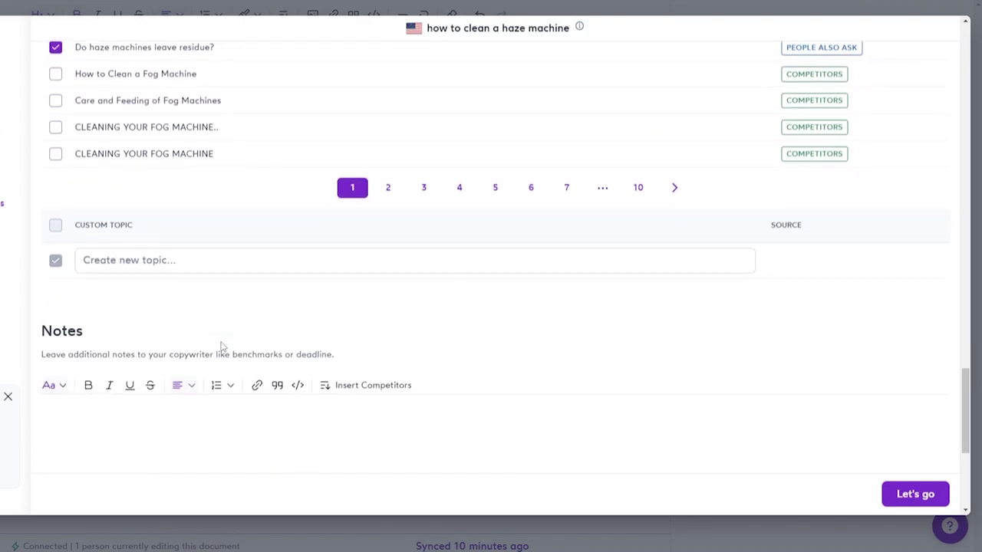
scroll(220, 347, up, 5)
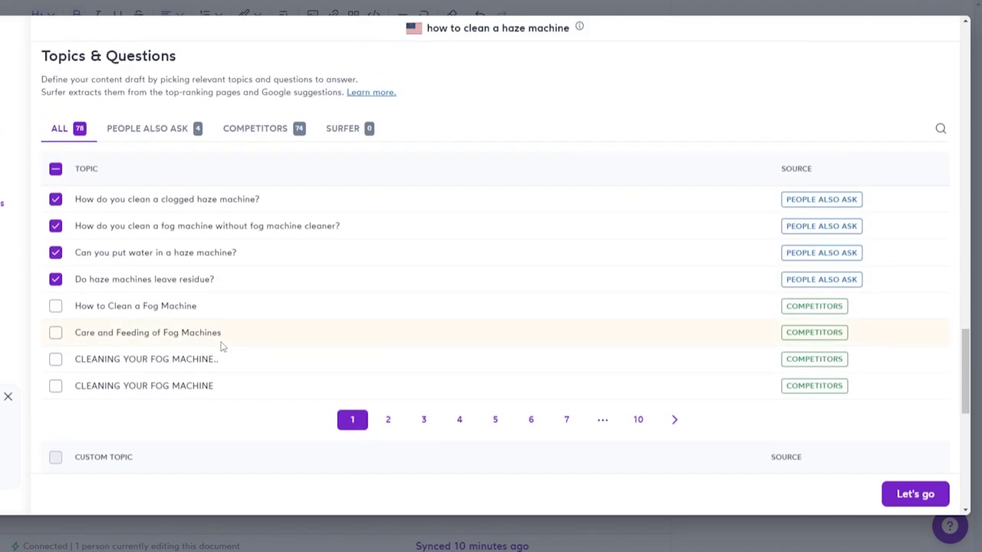
click(386, 420)
click(352, 420)
click(56, 310)
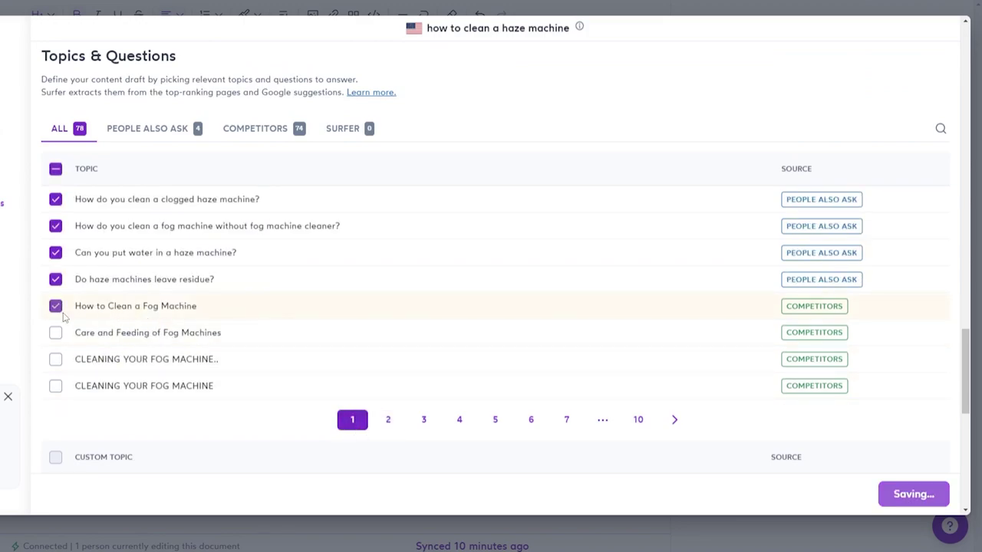
Step: Review the competitor topics on pages 2 through 6, toggling the selection of "Cleaning the Other Parts" on page 5
click(381, 427)
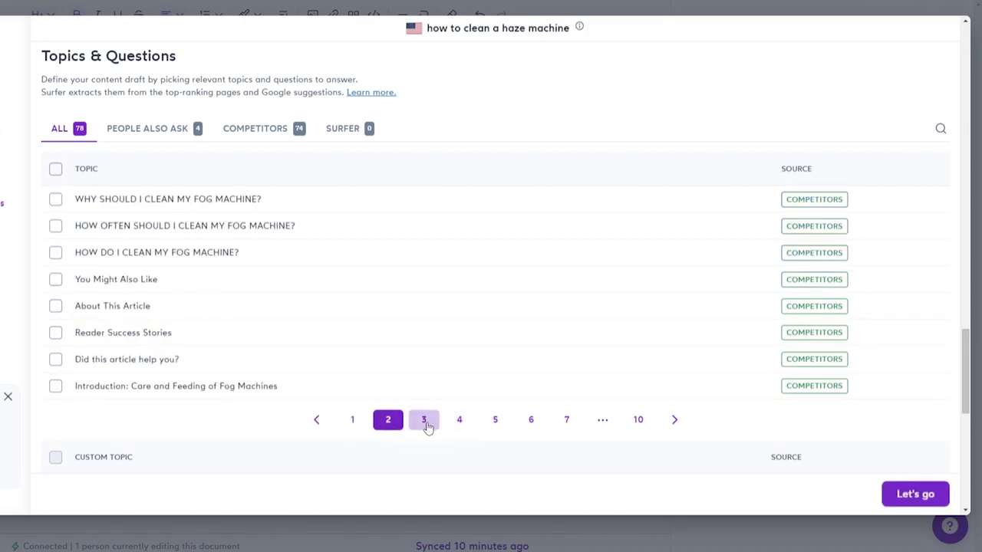
click(426, 425)
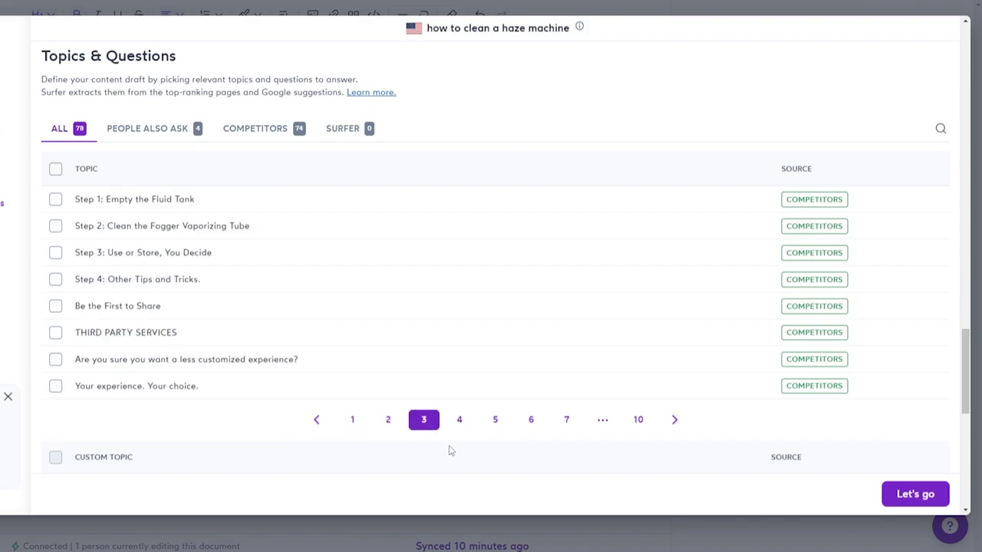
click(461, 427)
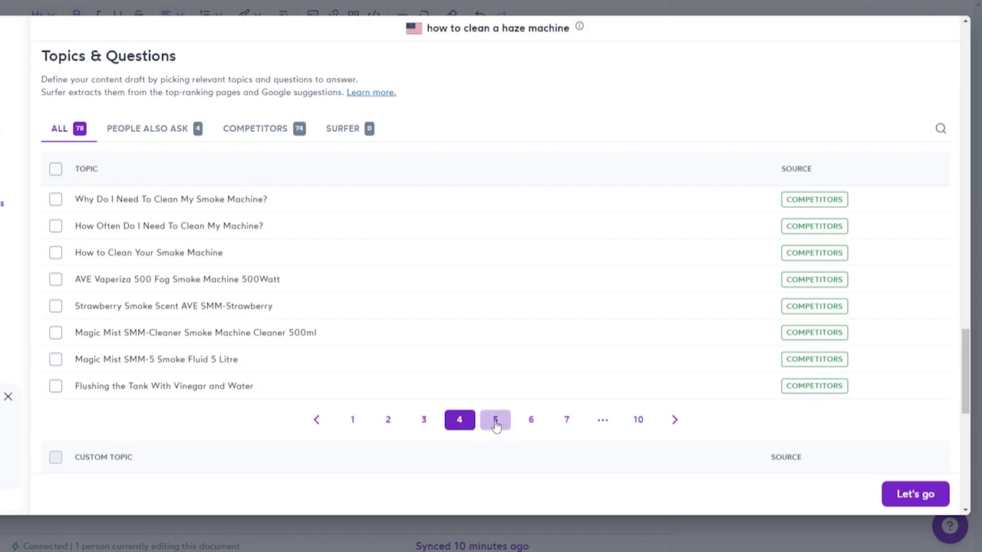
click(495, 423)
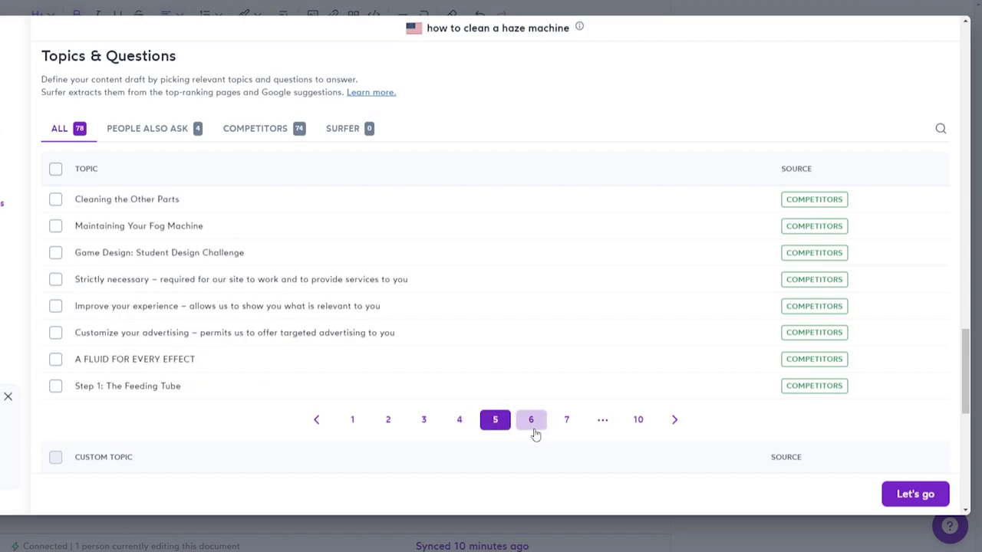
click(55, 199)
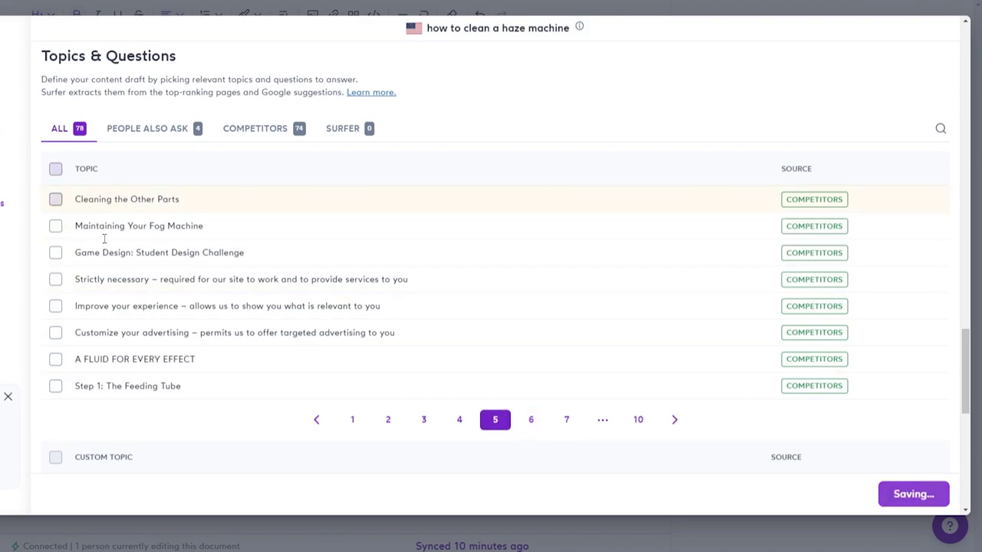
click(529, 420)
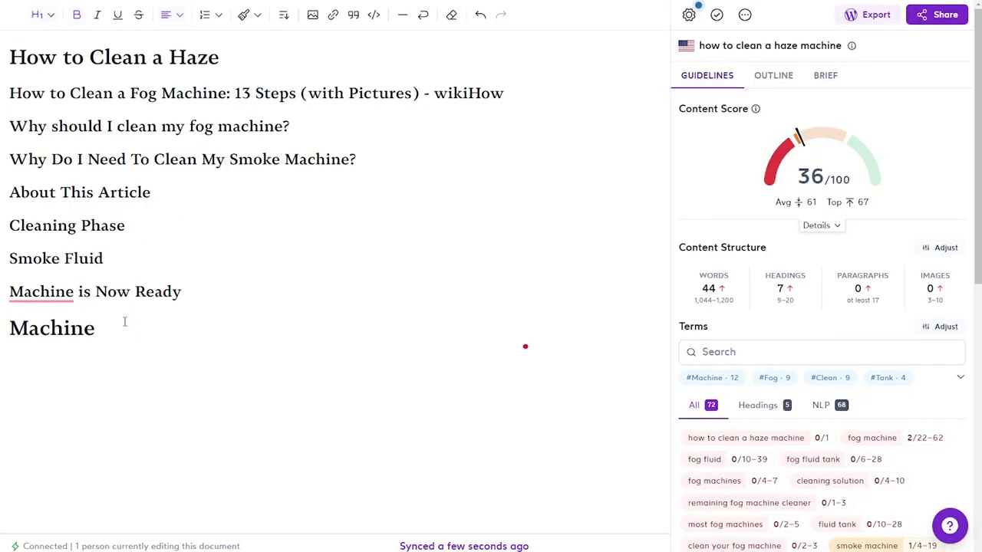
Step: Undo the inserted outline and insert the outline headings into the draft again
click(180, 339)
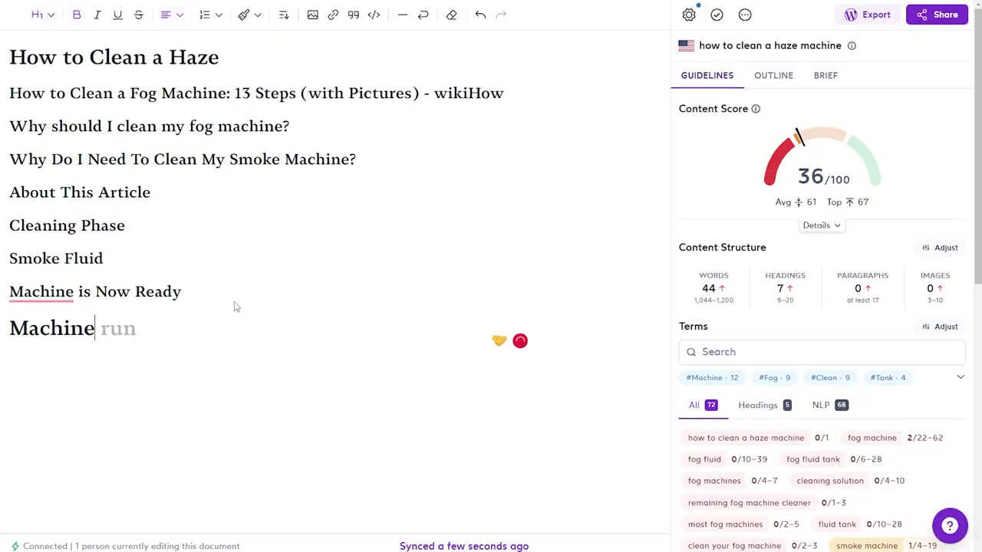
key(ctrl+z)
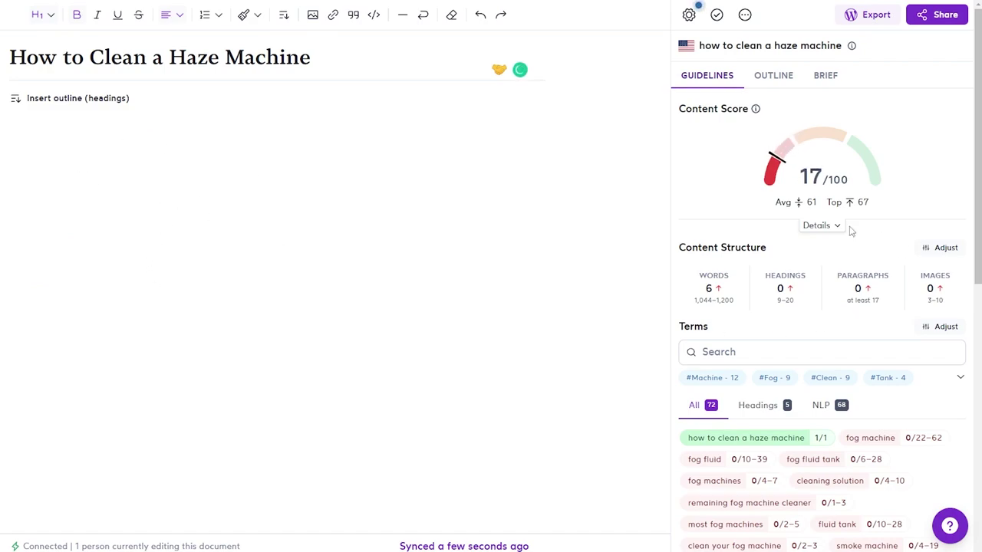
mouse_move(779, 190)
click(16, 101)
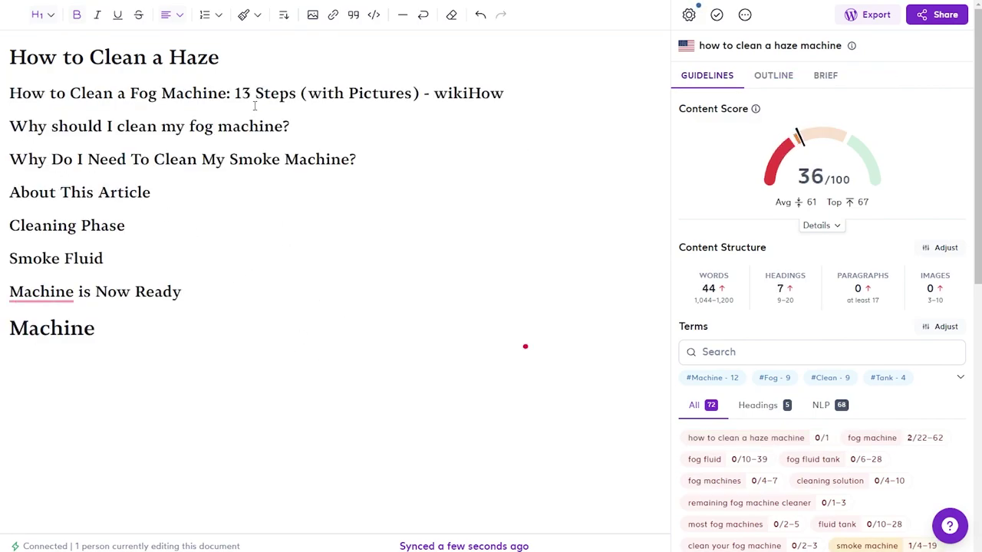
Step: Complete the title as "How to Clean a Haze Machine With Pictures" and begin the introduction below it with "Have you been running your haze machine"
key(Return)
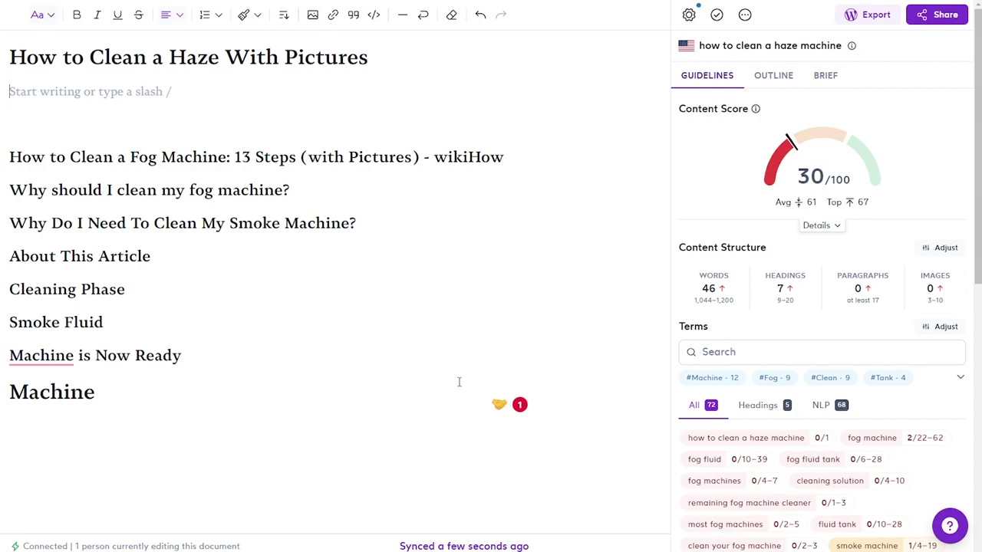
click(225, 57)
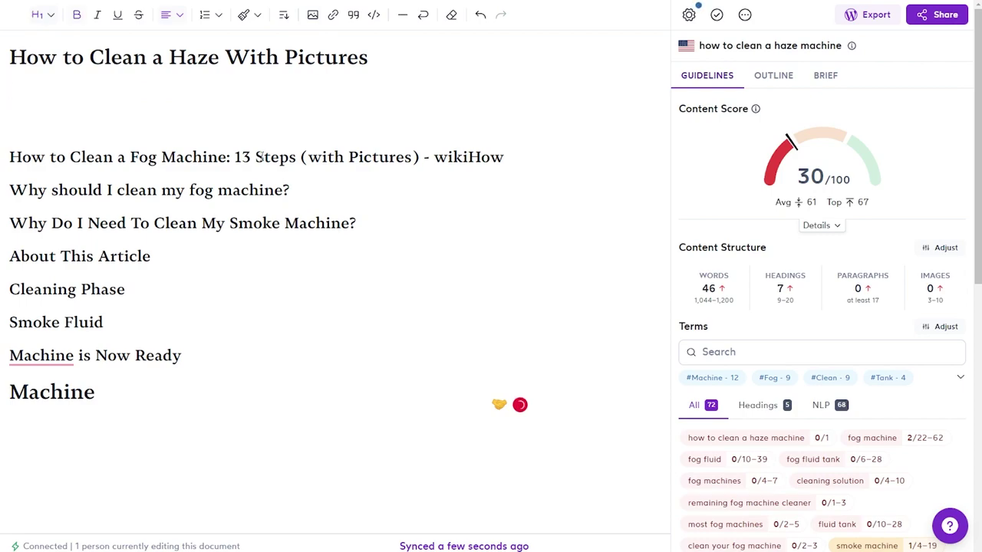
text(Machine)
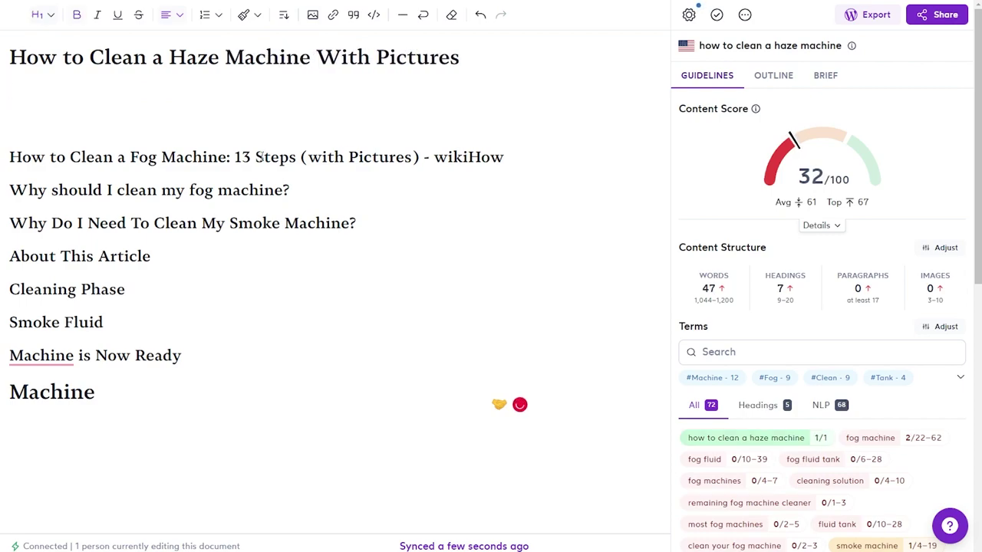
key(Down)
text(Have you been running your haze machine)
Step: Hide the optimized terms in the guidelines' term list and show them again
scroll(921, 319, down, 3)
scroll(920, 318, up, 3)
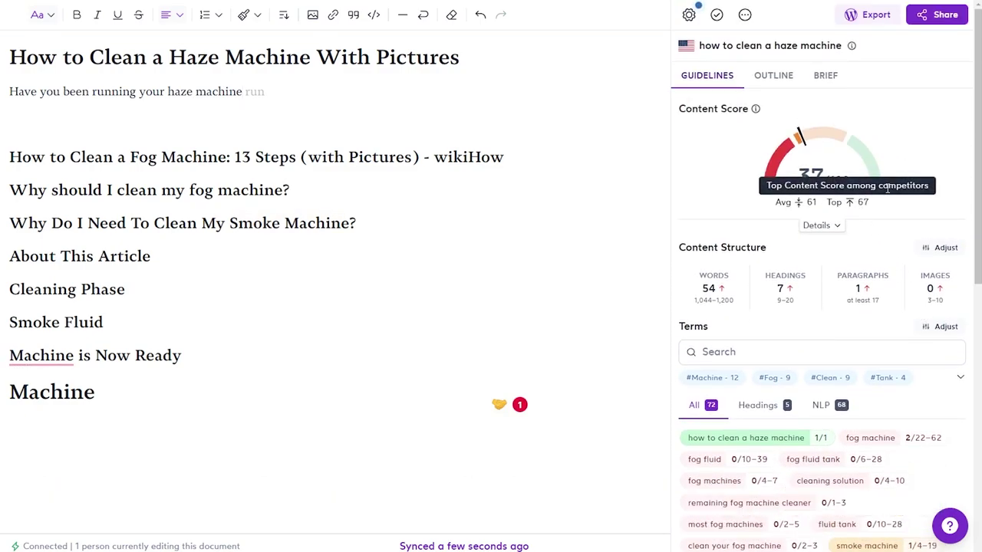
scroll(851, 296, down, 1)
scroll(851, 295, down, 5)
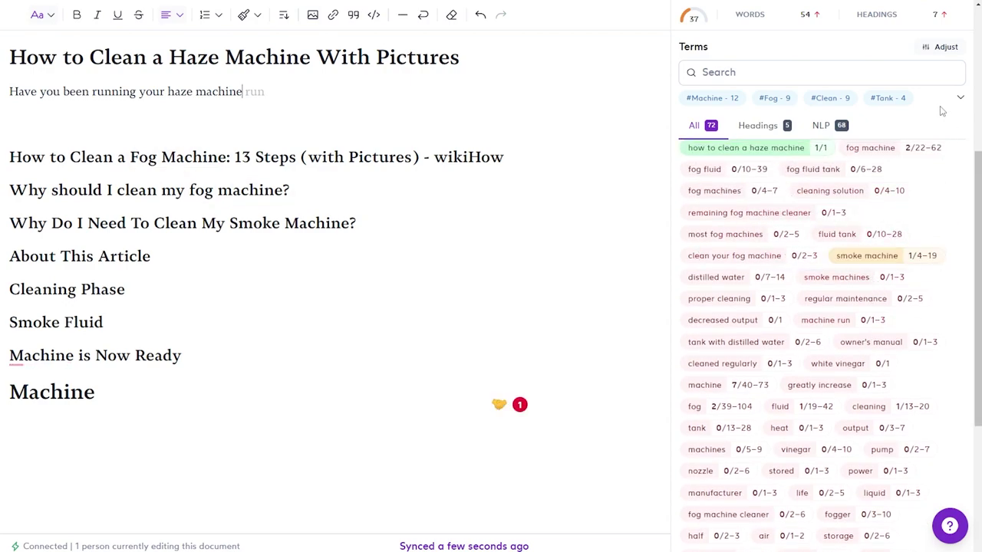
click(946, 48)
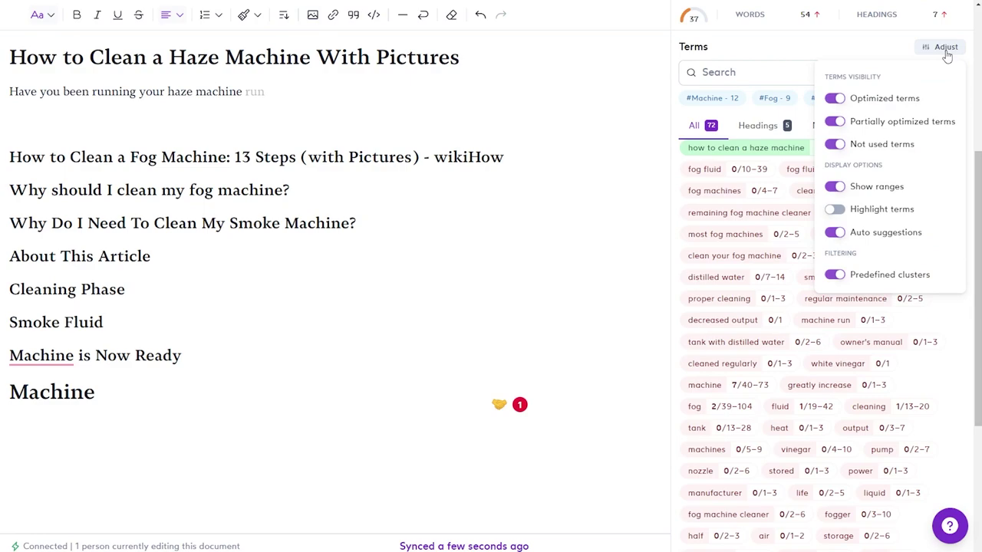
click(833, 100)
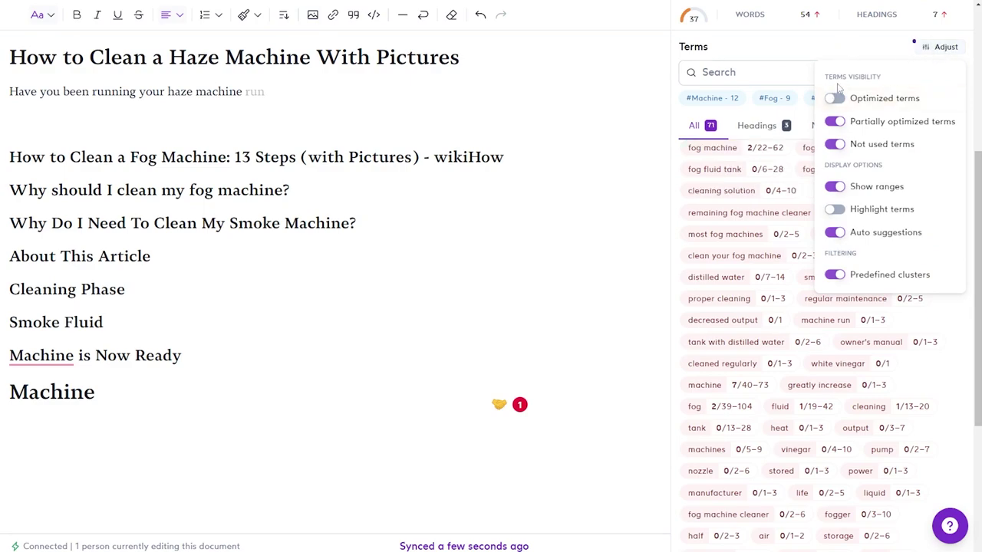
click(833, 98)
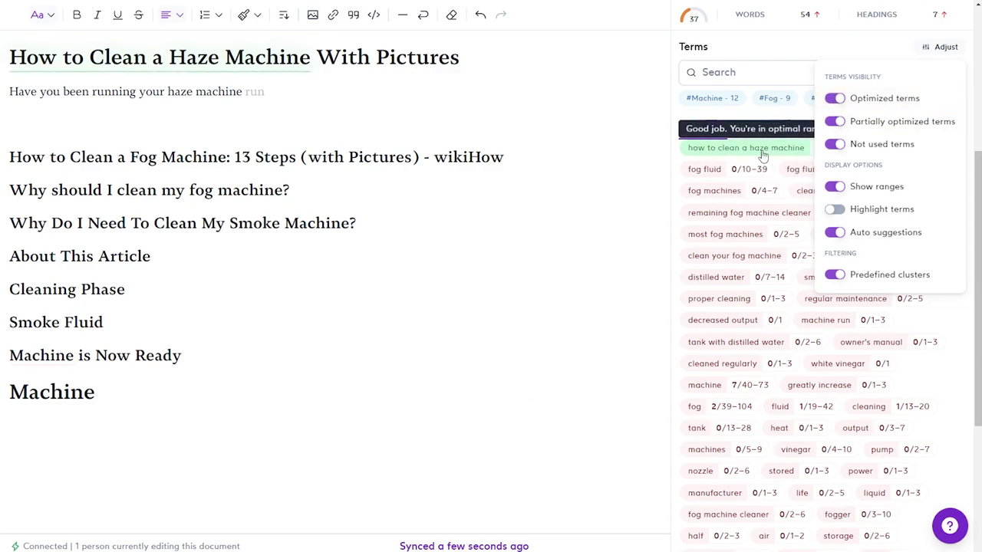
Step: Hide the optimized terms in the guidelines' term list and close the visibility settings
click(833, 99)
click(793, 50)
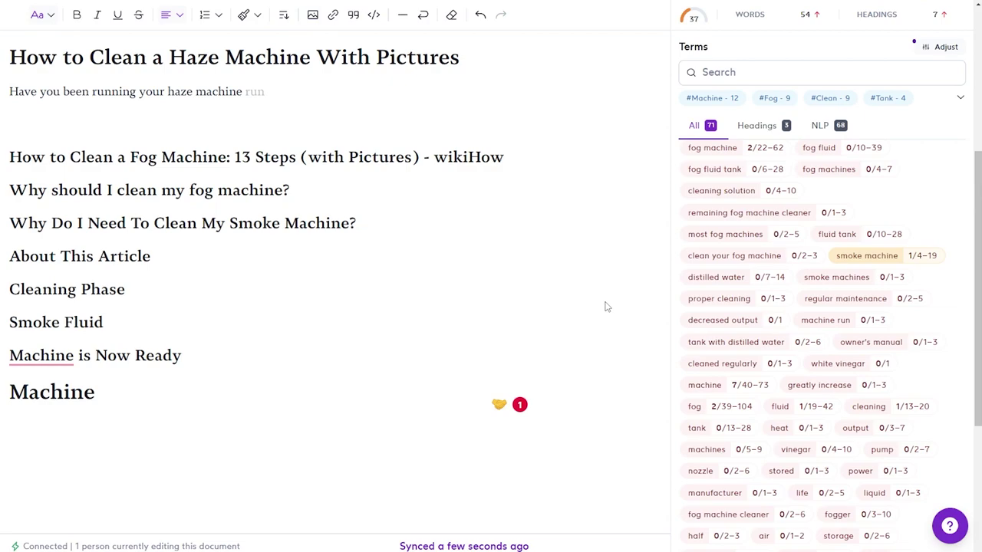
Step: Finish the introduction's opening question with "too much?" and correct its spelling
text(to much?)
mouse_move(248, 91)
click(257, 121)
text(Thge)
key(BackSpace)
key(BackSpace)
text(e machine)
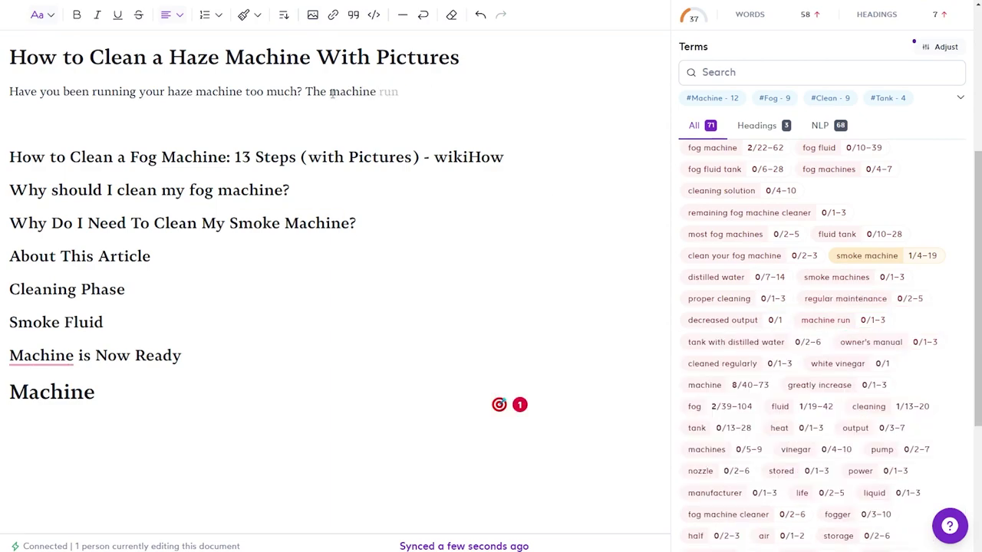
drag(307, 92, 576, 116)
key(BackSpace)
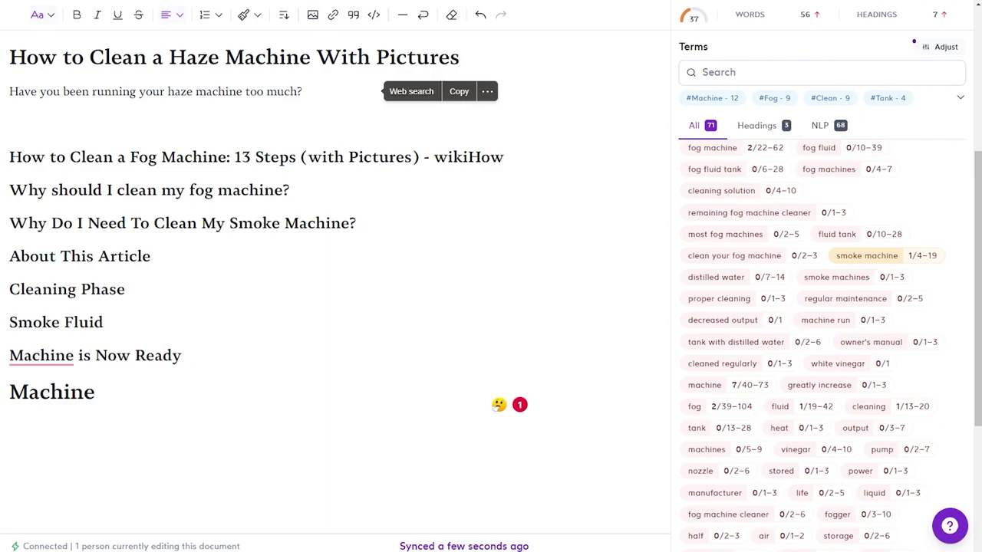
Step: Continue the introduction with "Haze machines do require regular maintenance just like a fog machine."
text(Haze machines do require )
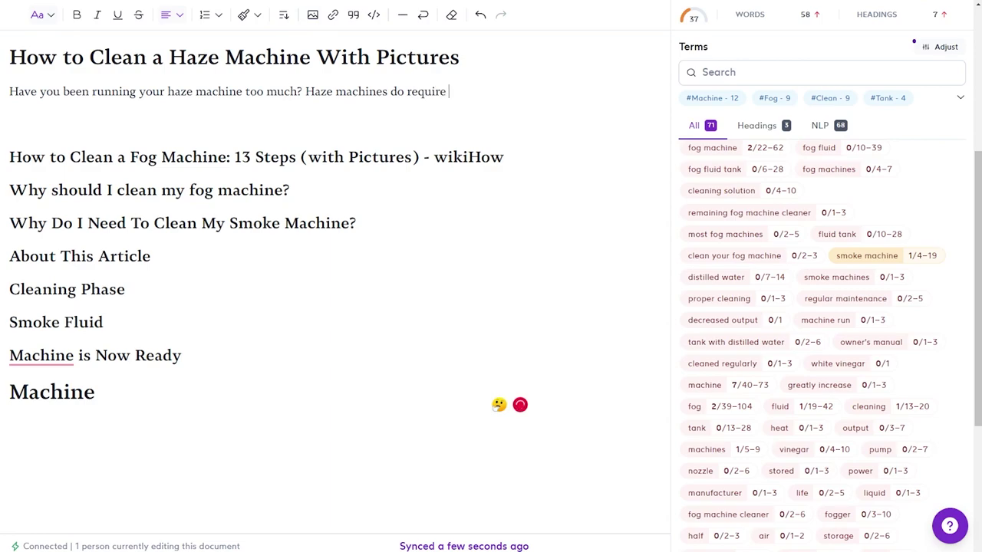
text(regular maintenance just like a fog machine. )
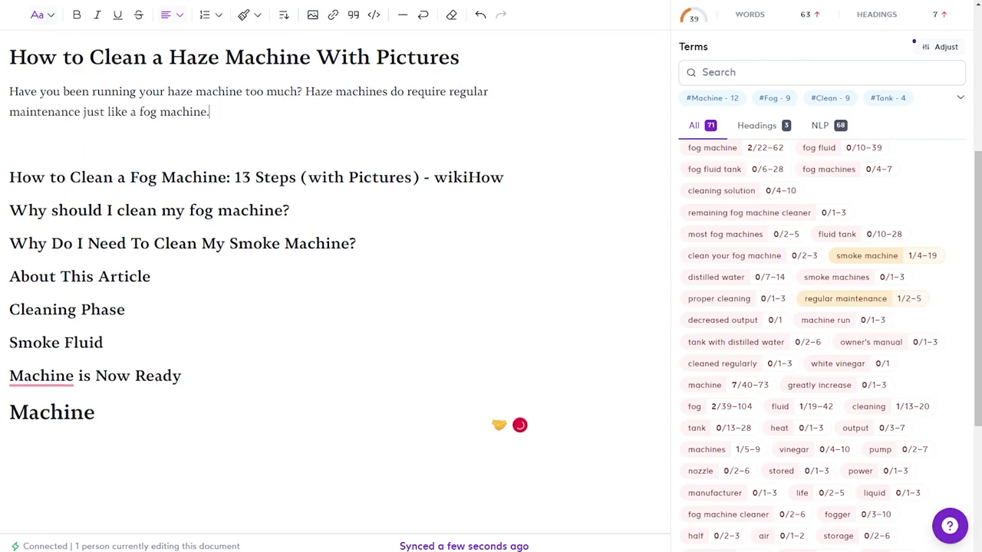
Step: Add to the introduction "Haze machines are used more to amplify lighting and the fog is a lot thinner"
text(Haze machines are)
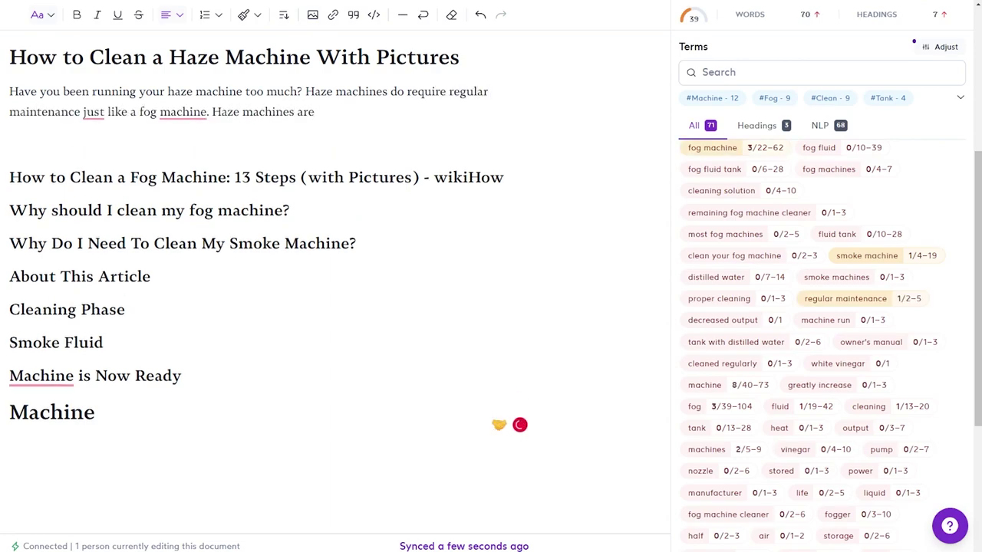
text( used more to amplify light)
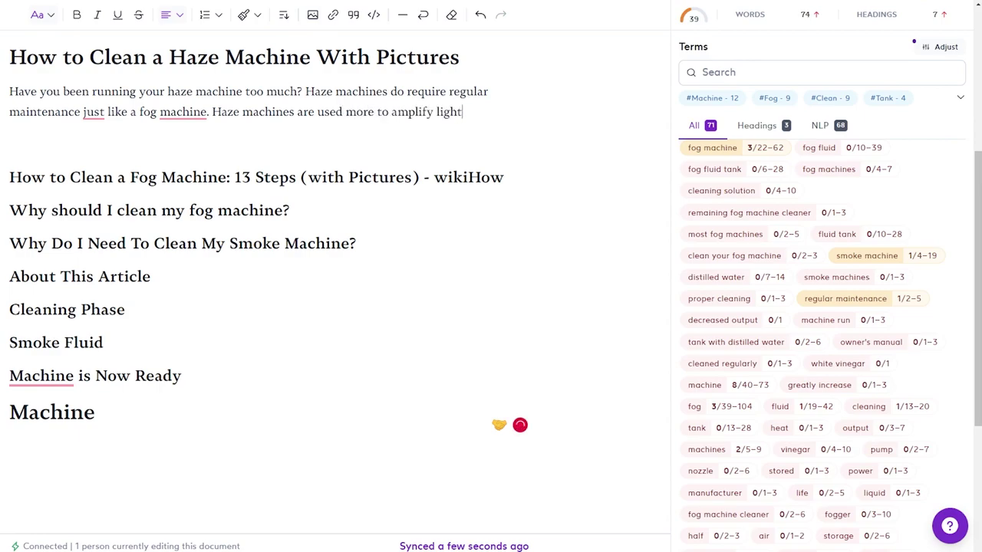
text(ing and the fog is a lot thinner)
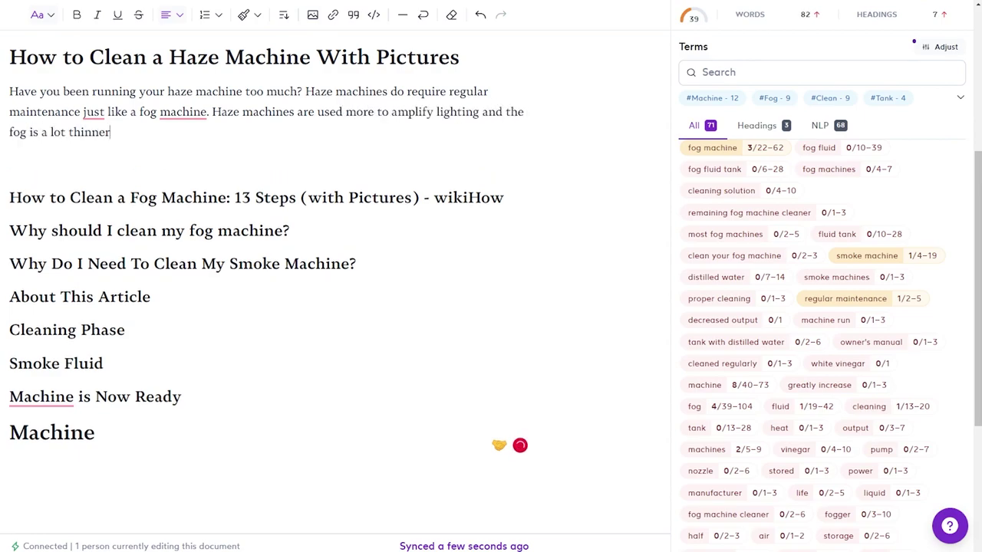
Step: Move "Haze machines are used more..." into its own paragraph and apply the suggested corrections so the preceding sentence ends "maintenance, just like a fog machines."
scroll(757, 289, down, 3)
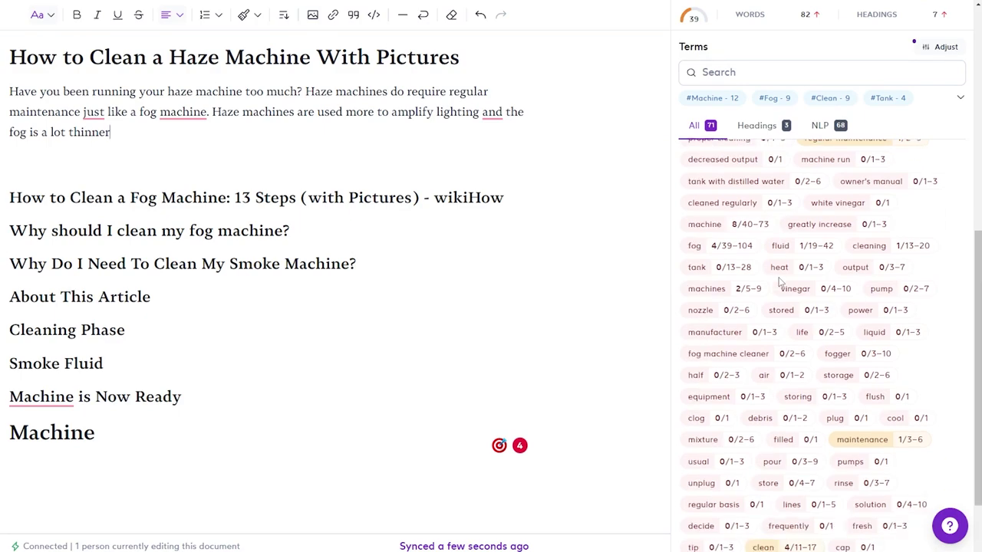
click(216, 111)
key(Return)
key(Return)
mouse_move(180, 111)
click(176, 147)
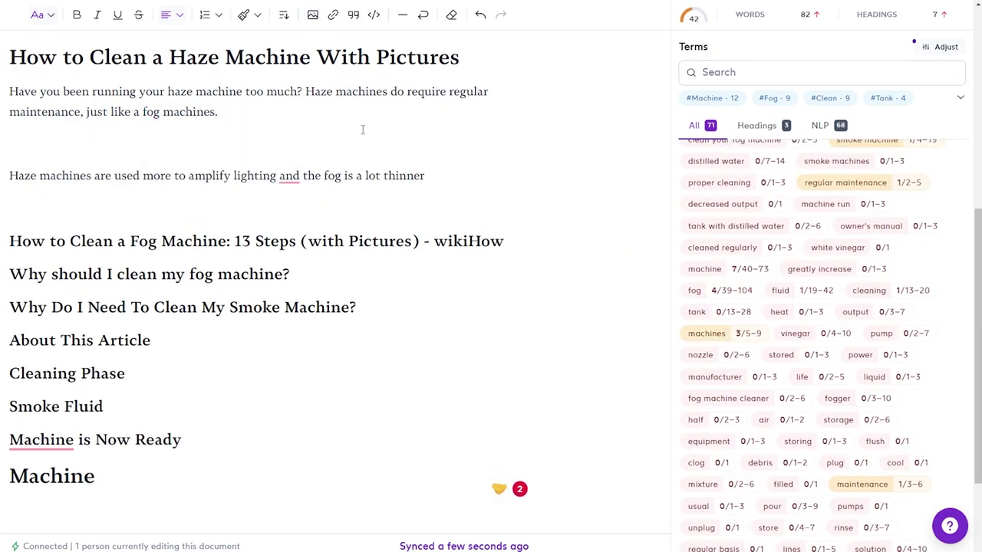
Step: Begin a second introduction paragraph with "If you need proper cleaning of the machine you came to the right place. Let's break it all down and I'll"
text(If you need to proper)
key(BackSpace)
key(BackSpace)
key(BackSpace)
key(BackSpace)
key(BackSpace)
key(BackSpace)
key(BackSpace)
key(BackSpace)
key(BackSpace)
text(proper cleaning of the machine you came to the right place. Let's break it all down, and I'll )
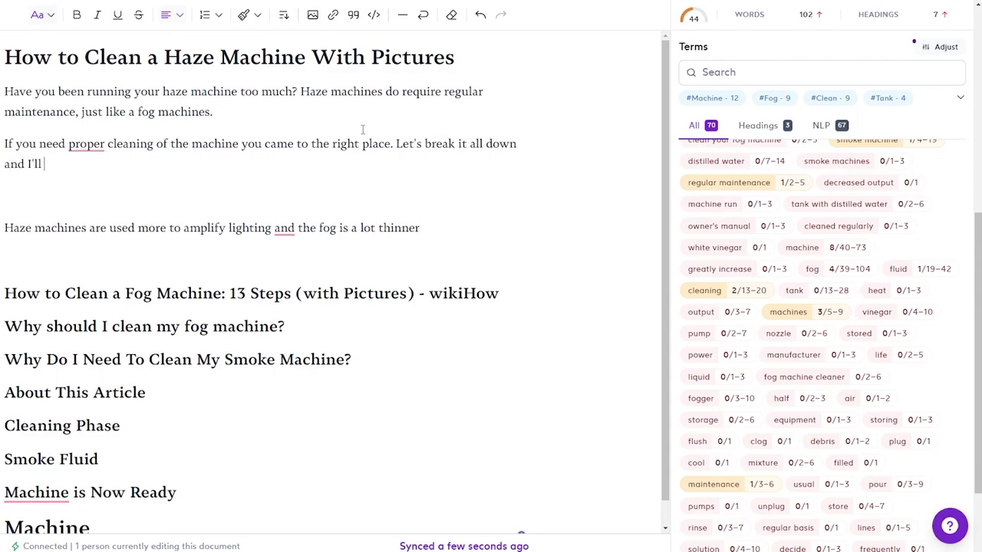
Step: Finish the paragraph with "let you know exactly how to clean up this machine." and correct it to "a proper cleaning" and "down, and"
text(let you know exactly how to clean up)
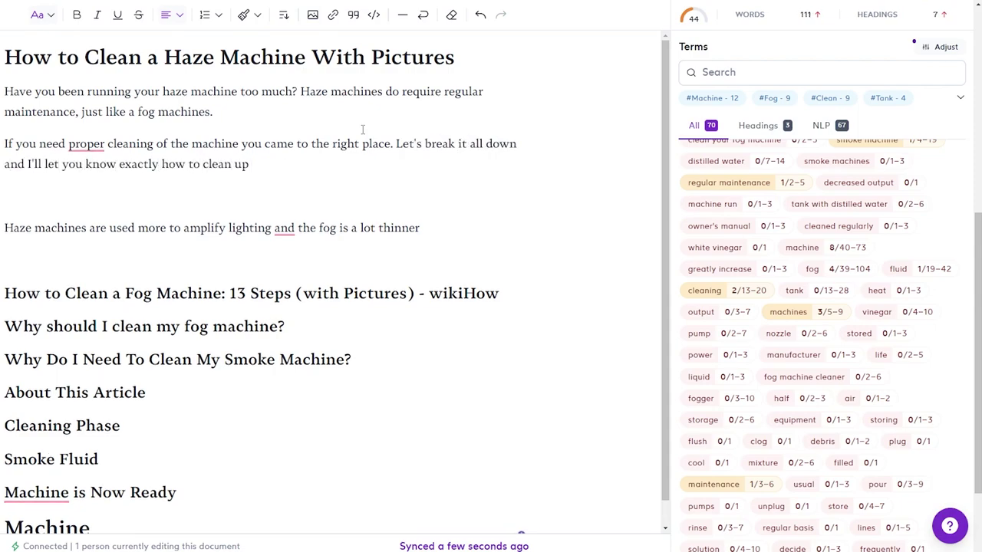
text( this machine.)
click(69, 144)
text(a)
click(38, 163)
text(,)
Step: Add "What is a Haze Machine" below the introduction and format it as a level 2 heading
key(Down)
text(What is a Haze Machine)
key(shift+Home)
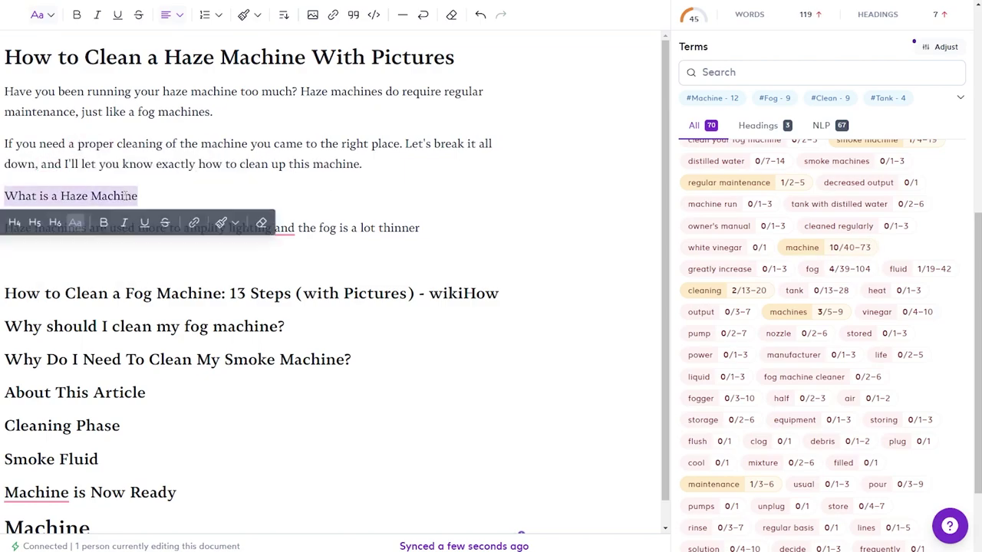
key(ctrl+alt+2)
Step: Insert the missing commas after "lighting" in the haze machine section and after "cleaning of the machine" in the introduction
click(272, 229)
text(,)
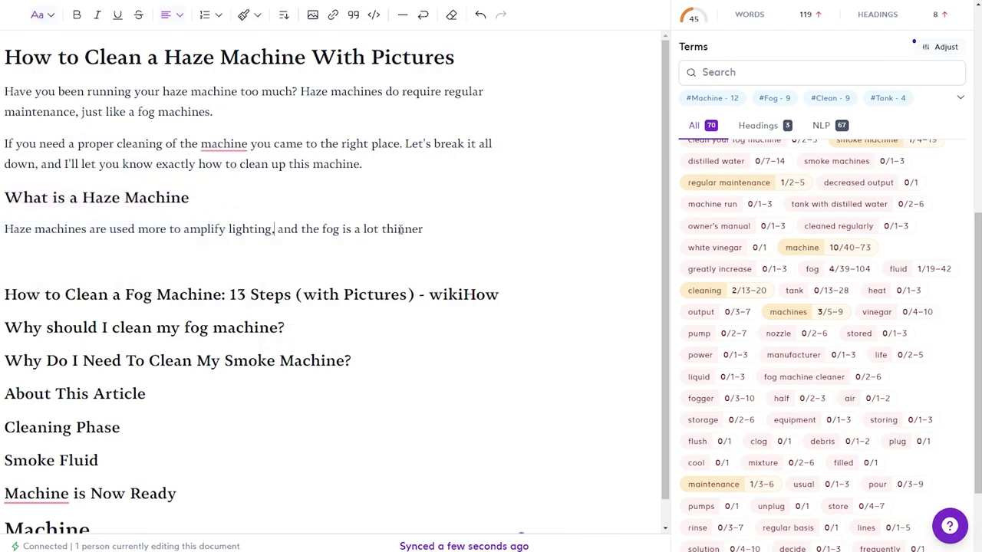
click(247, 143)
text(,)
Step: End the sentence after "thinner" and add "The fluid is also much safer to breathe than dense fog fluid."
click(458, 230)
text(The fluid is also much safer to breatyhe)
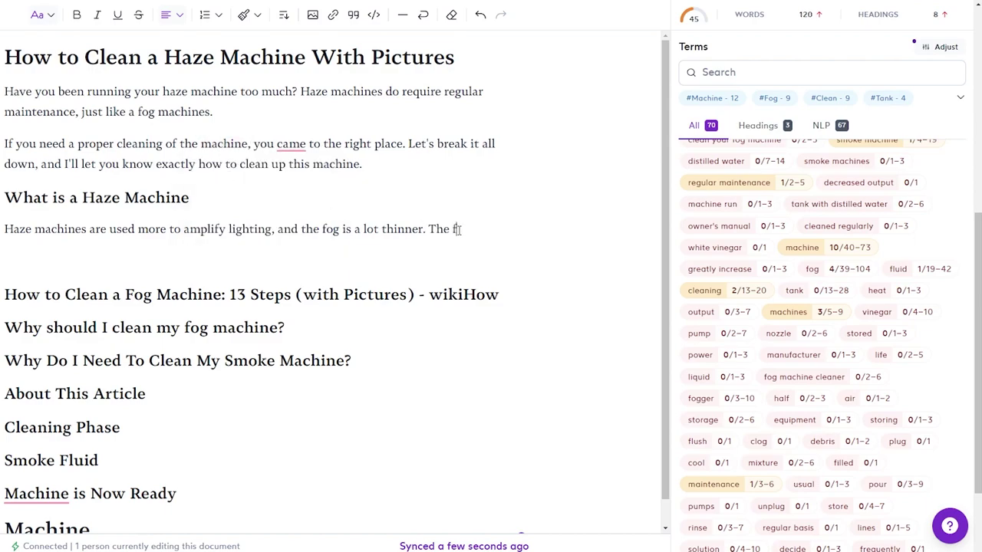
key(BackSpace)
key(BackSpace)
key(BackSpace)
key(BackSpace)
text(the than dense fog f)
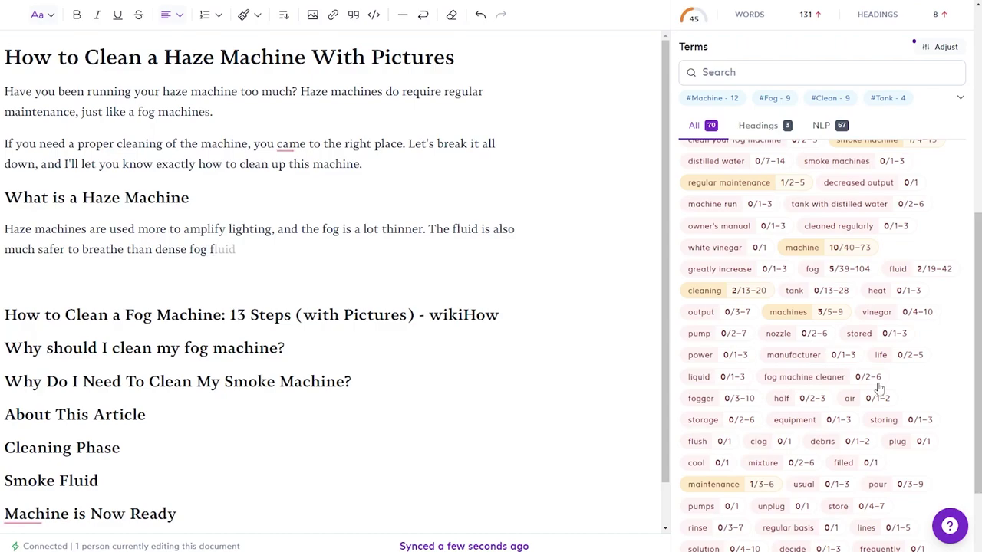
scroll(879, 389, up, 3)
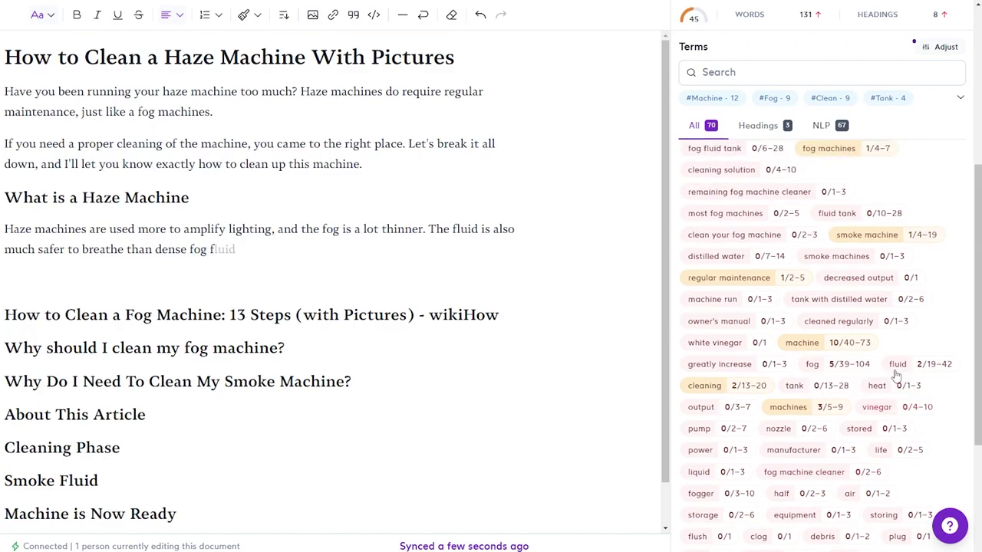
text(luid. )
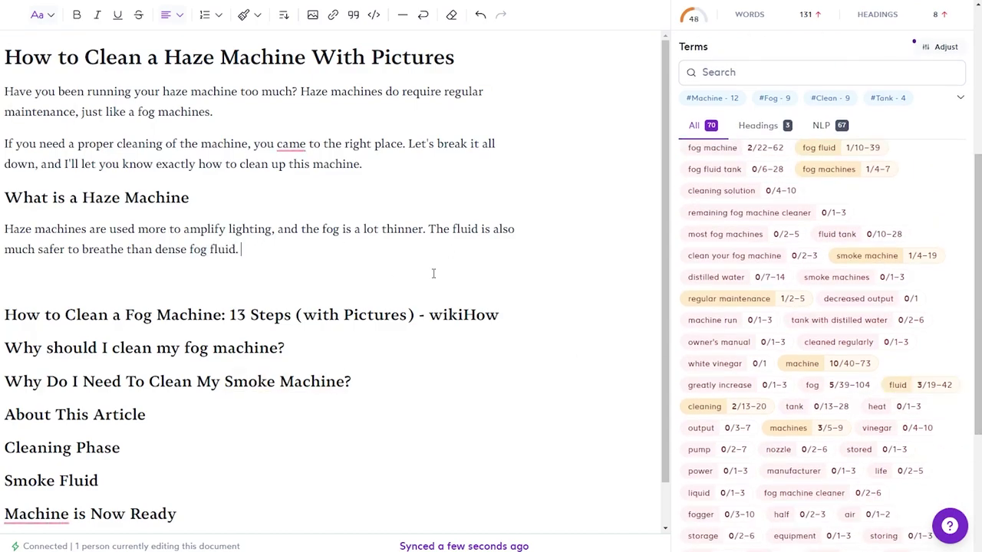
Step: Continue the section with "They do also sell fog fluid specifically for haze machines. I do recommend using"
text(They do also sell fog fluid sp)
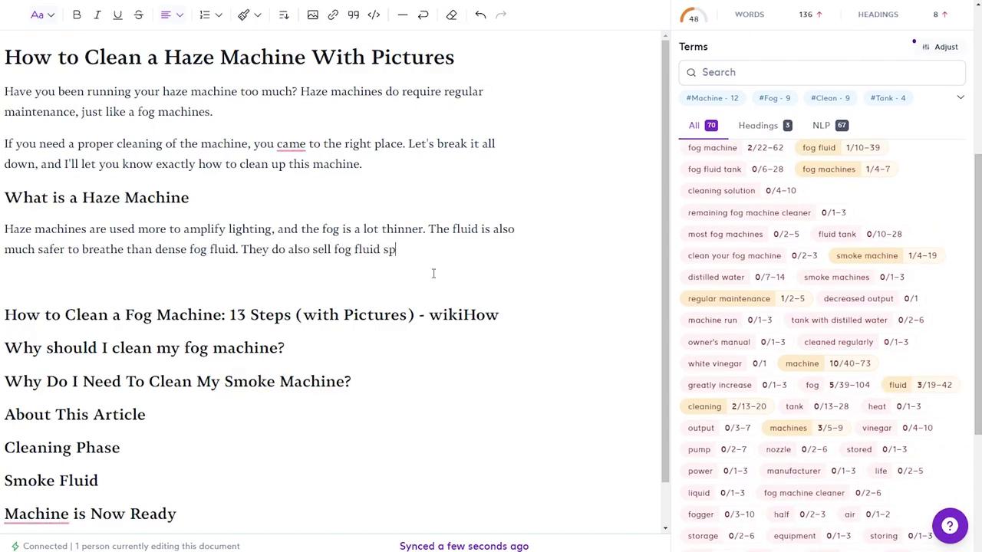
text(ecifically for haze machines. I do recommend using )
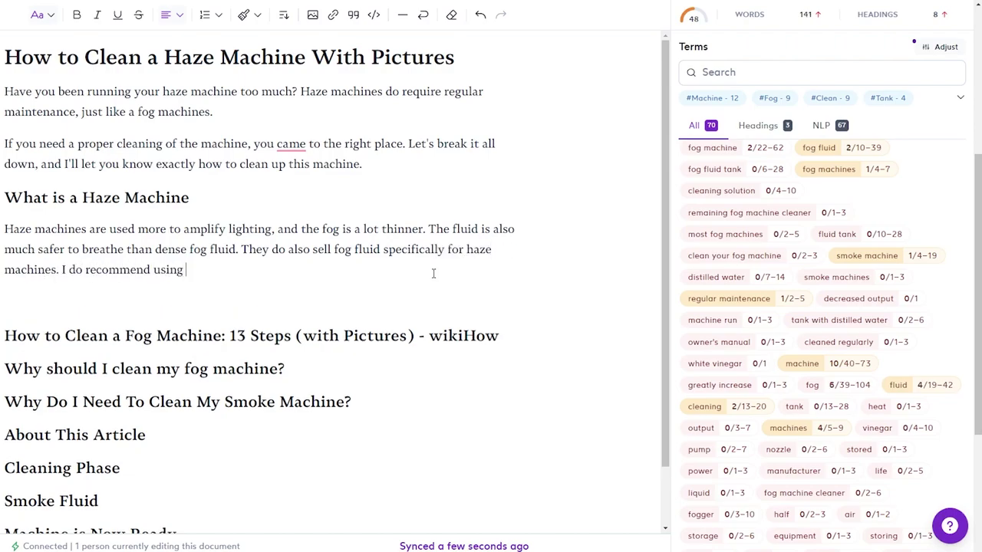
Step: Complete the recommendation sentence with "haze fluid in your fluid tank to greatly increase laser light shows."
text(haze fluid in your f)
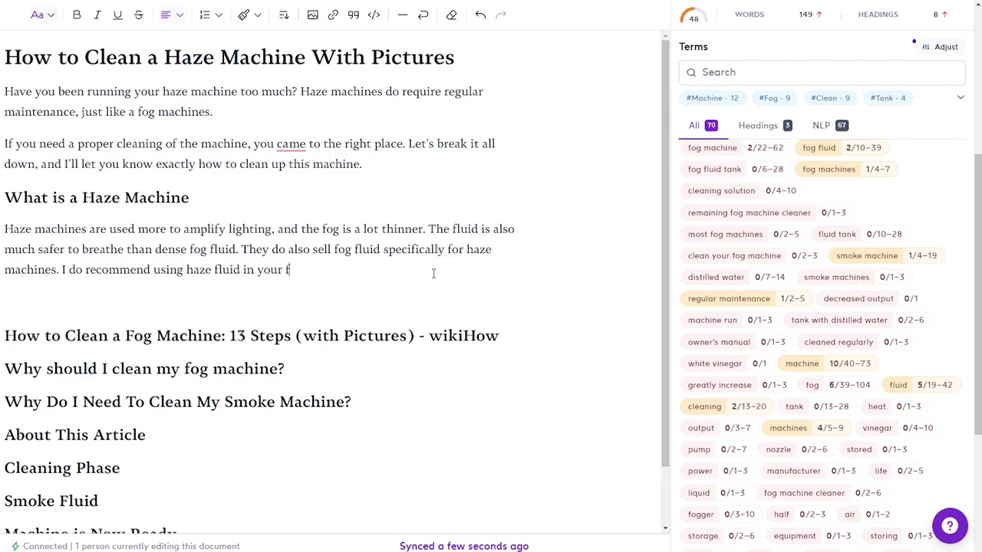
text(luid tank for the best ligh)
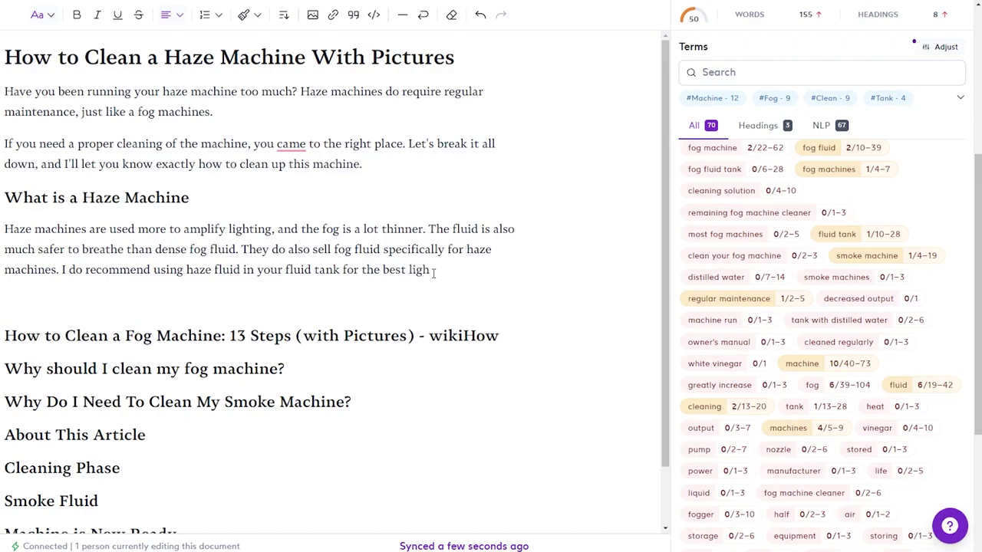
key(BackSpace)
key(BackSpace)
key(BackSpace)
key(BackSpace)
key(BackSpace)
key(BackSpace)
key(BackSpace)
key(BackSpace)
key(BackSpace)
key(BackSpace)
key(BackSpace)
key(BackSpace)
key(BackSpace)
key(BackSpace)
key(BackSpace)
key(BackSpace)
key(BackSpace)
text(to greatly increase)
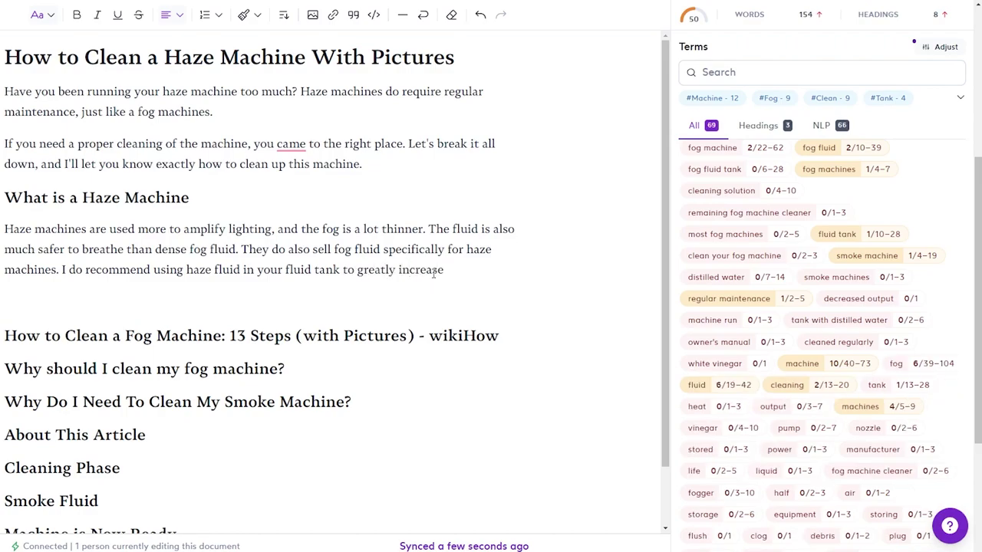
text( laser light shows.)
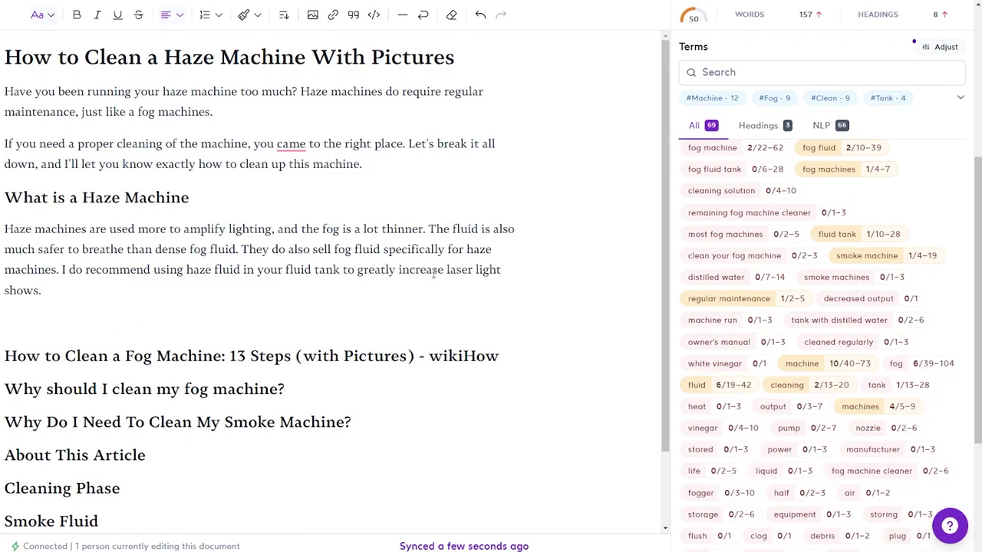
Step: Start a new paragraph in the section with "Most haze fog fluid is non-toxic and odor free"
key(Return)
text(The haze fog fluid is non)
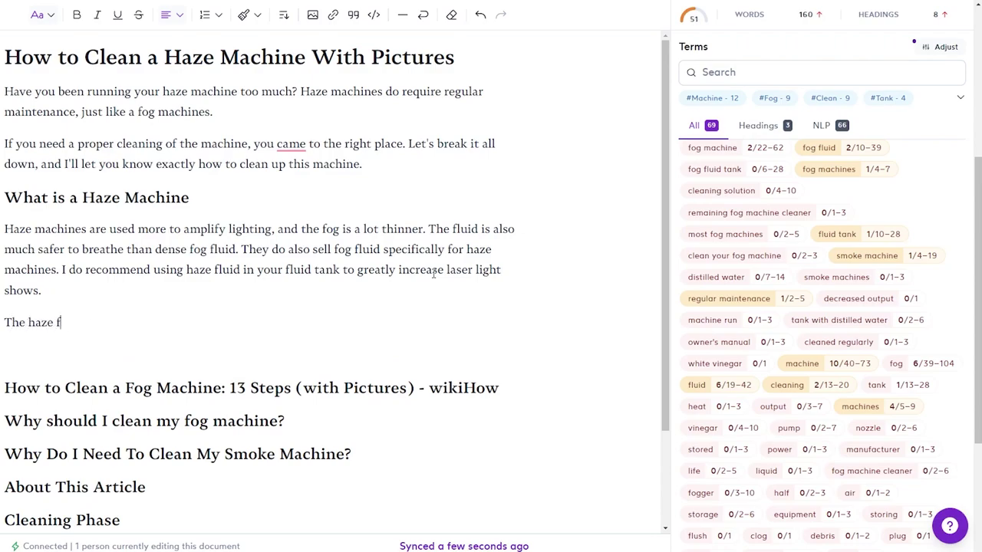
key(Home)
key(Delete)
key(Delete)
key(Delete)
text(Most)
key(End)
text(-toxic and odor free)
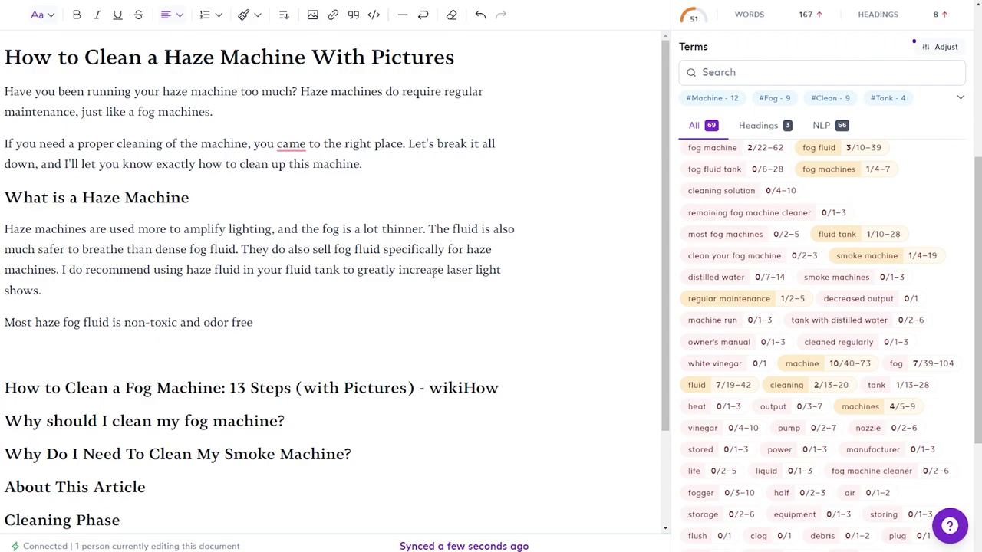
Step: Continue with "and will not cause eye irritation or breathing issues. Another reason people love haze machines over fog machines." and add an empty line below
text( and will not cause eye irritation or b)
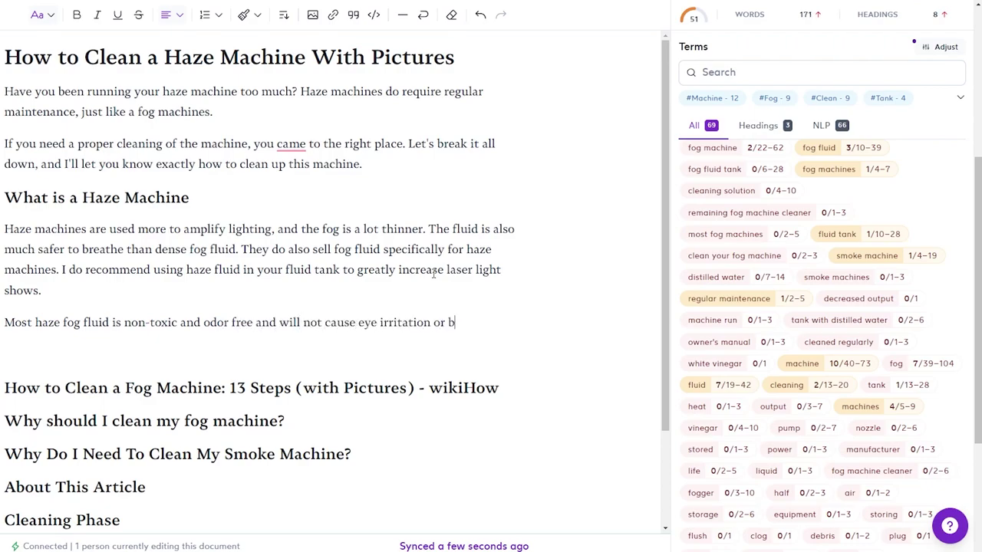
text(reathing issues. Another reason people love haze machines.)
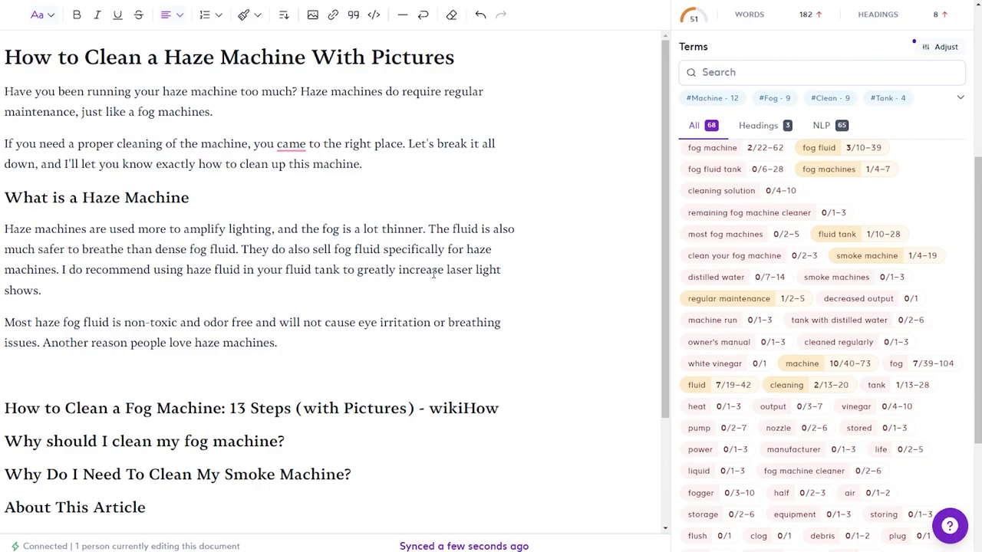
key(BackSpace)
text( over fog machines)
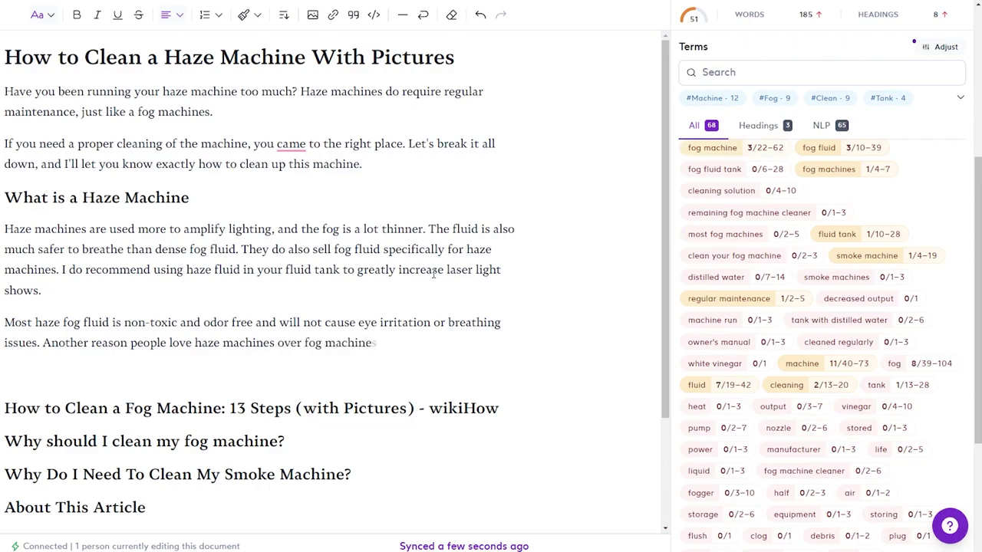
key(Return)
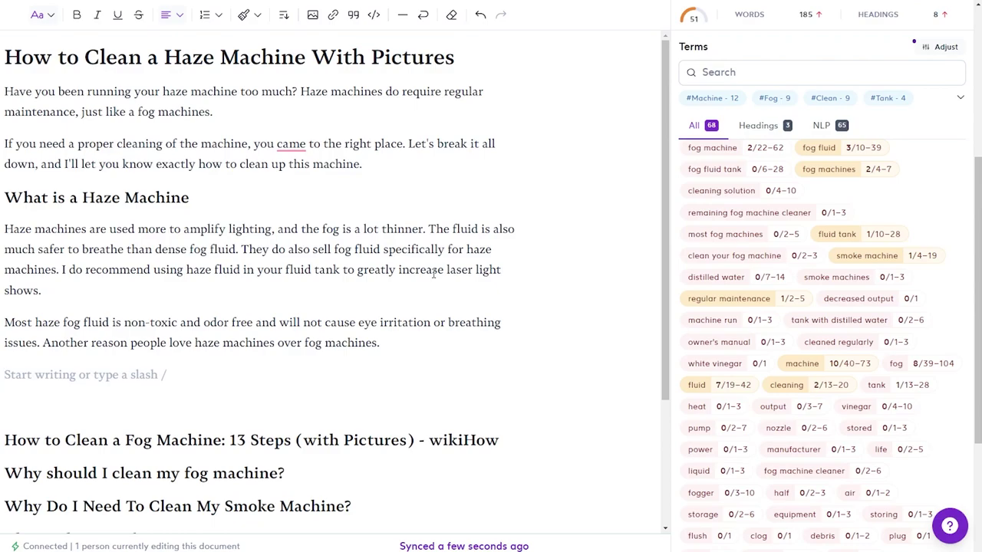
Step: Insert "output" after "the fog" in the section's first sentence and return to the empty line below the section
scroll(65, 213, down, 2)
click(345, 171)
text(output)
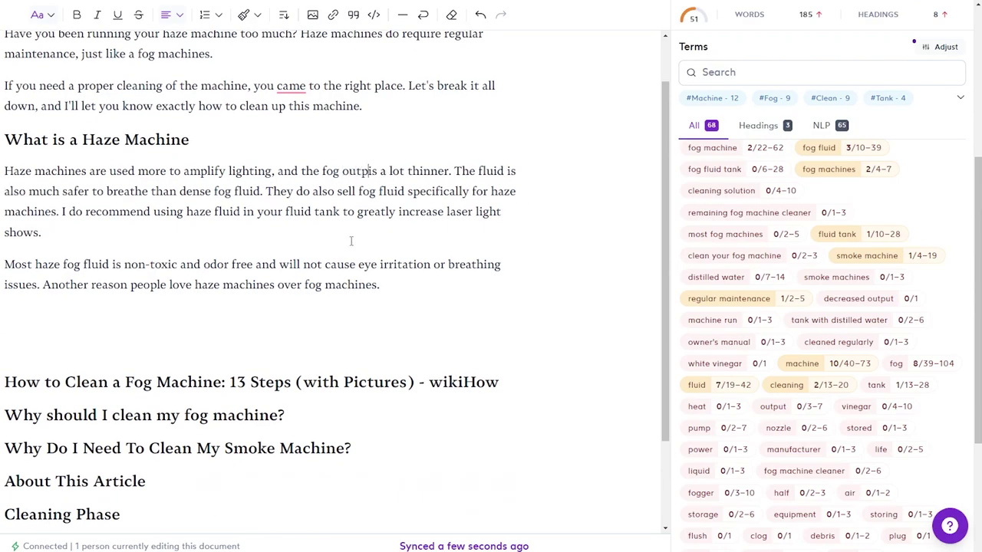
click(312, 308)
scroll(450, 296, down, 4)
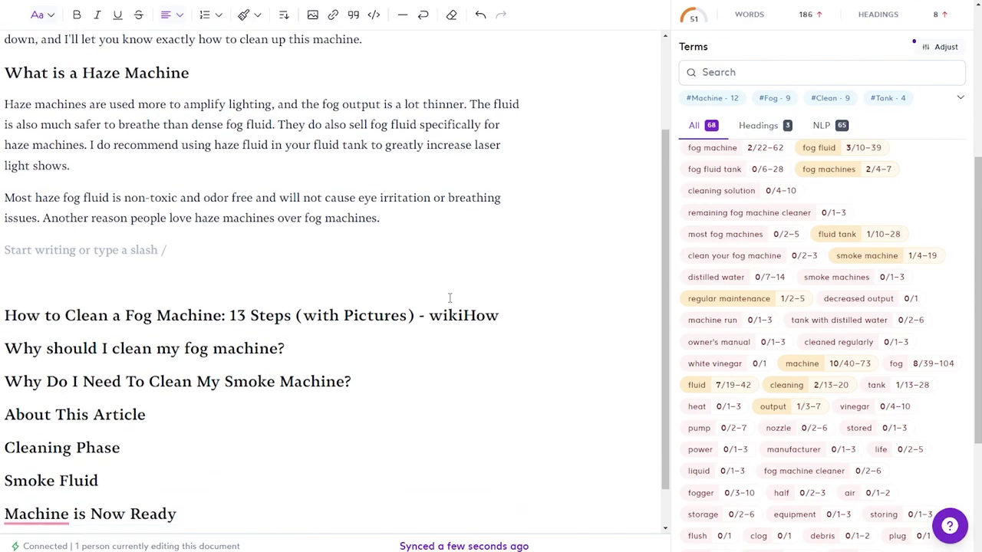